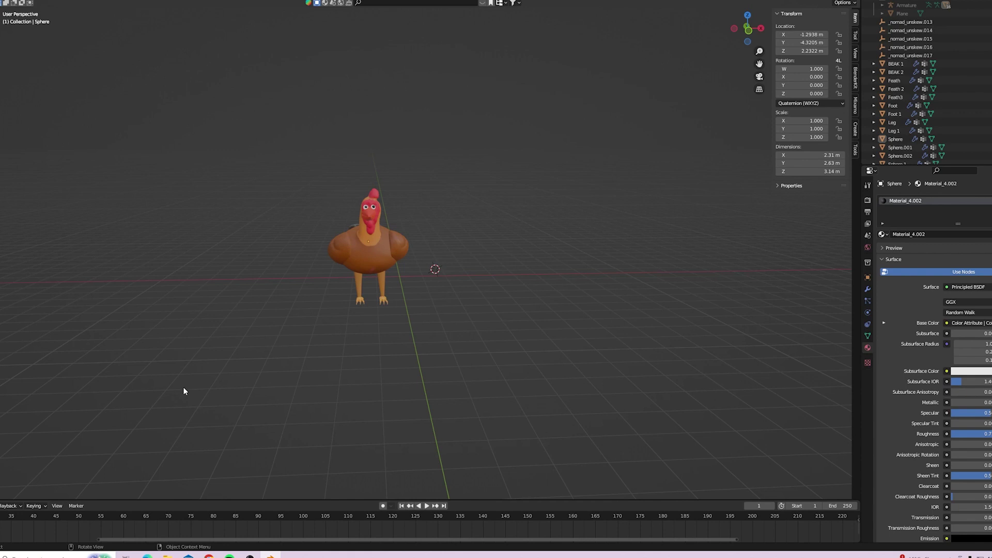
Add a camera and move it beside the rooster, to about X -9.4 m, Y -3.5 m, Z 0.9 m
key("shift+a")
mouse_move(182, 363)
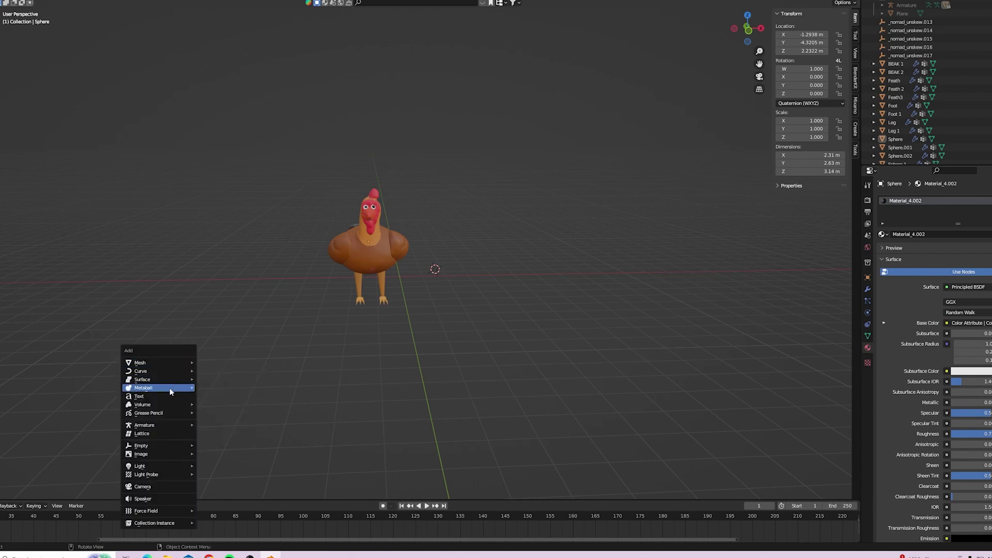
left_click(184, 488)
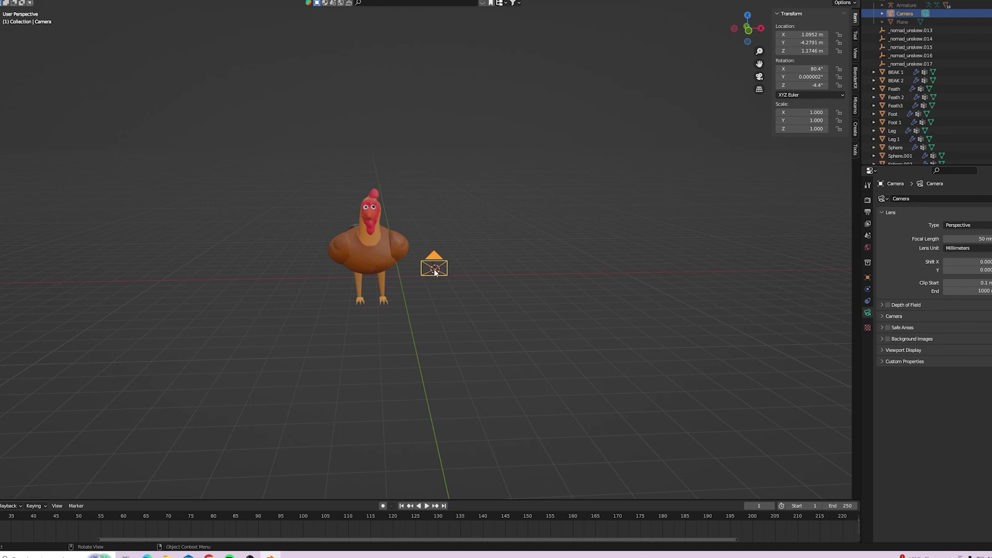
left_click_drag(435, 272, 144, 279)
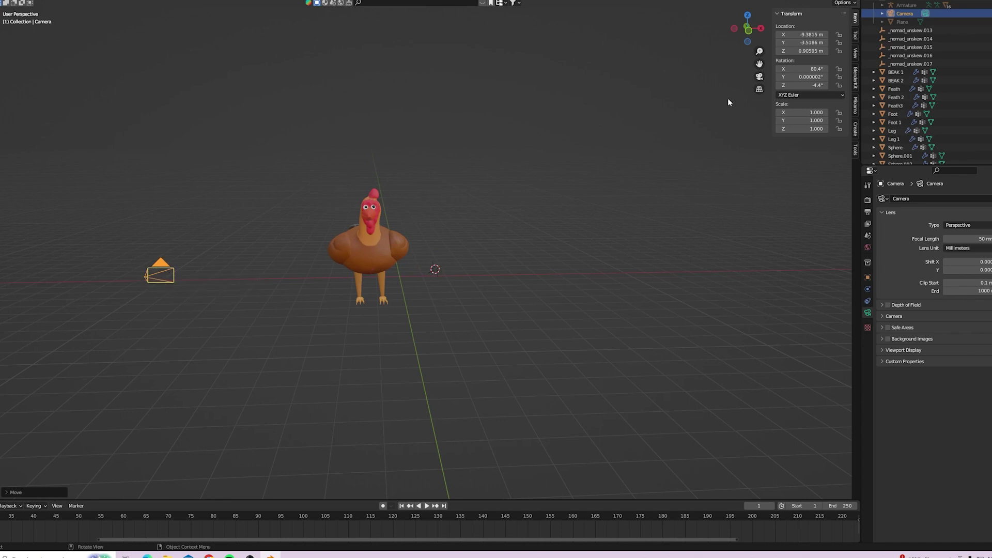
Look through the added camera and compare its framing with the surrounding scene
left_click(757, 77)
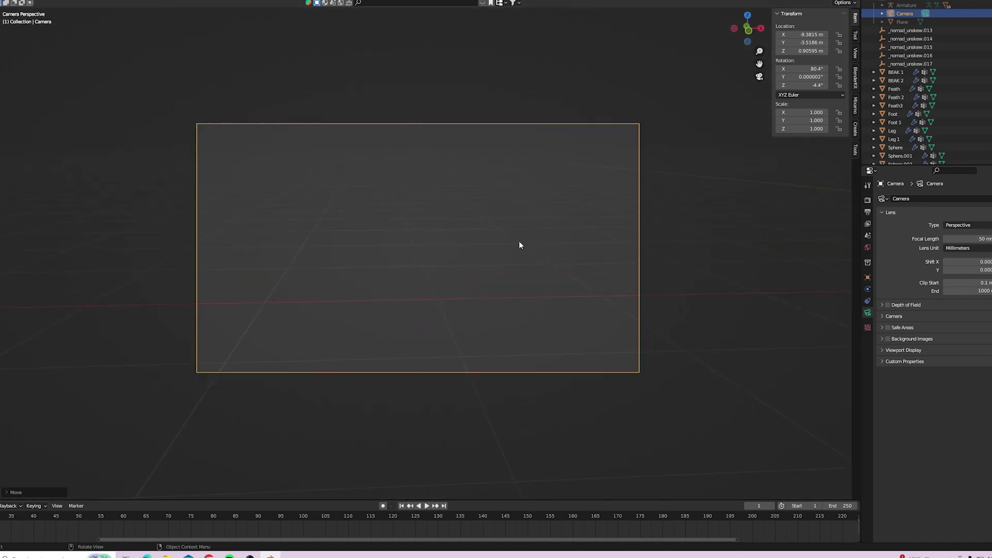
middle_click_drag(518, 241, 579, 232)
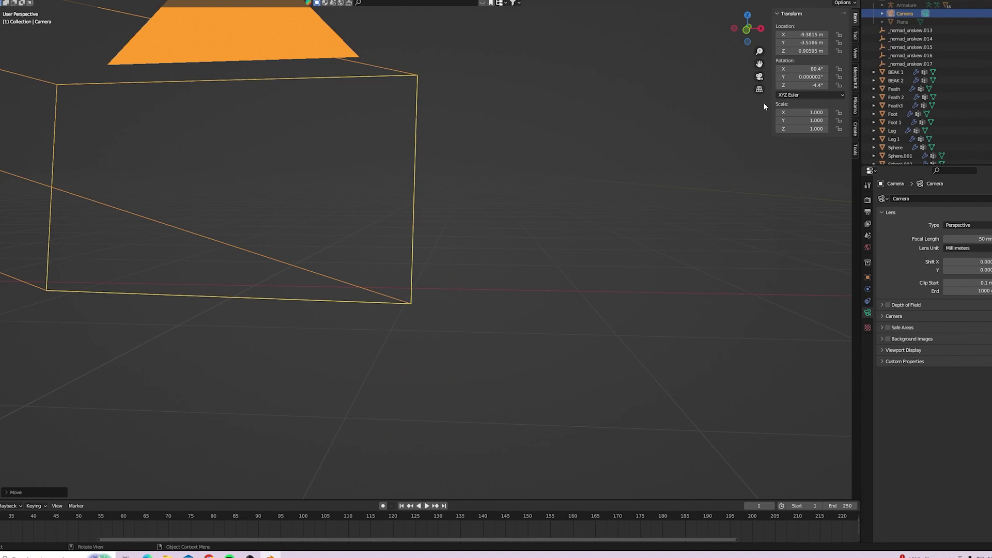
left_click(759, 77)
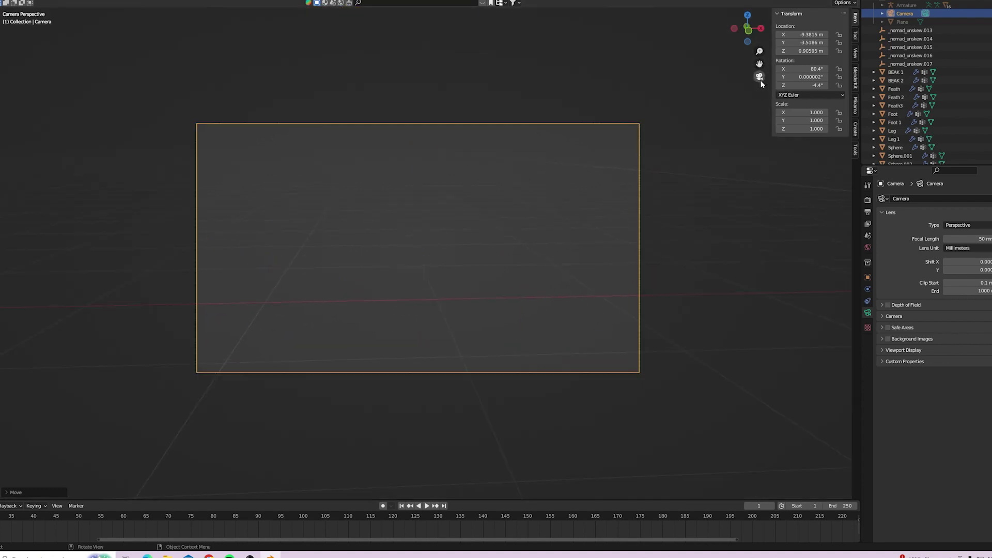
left_click(760, 79)
middle_click_drag(686, 226, 644, 231)
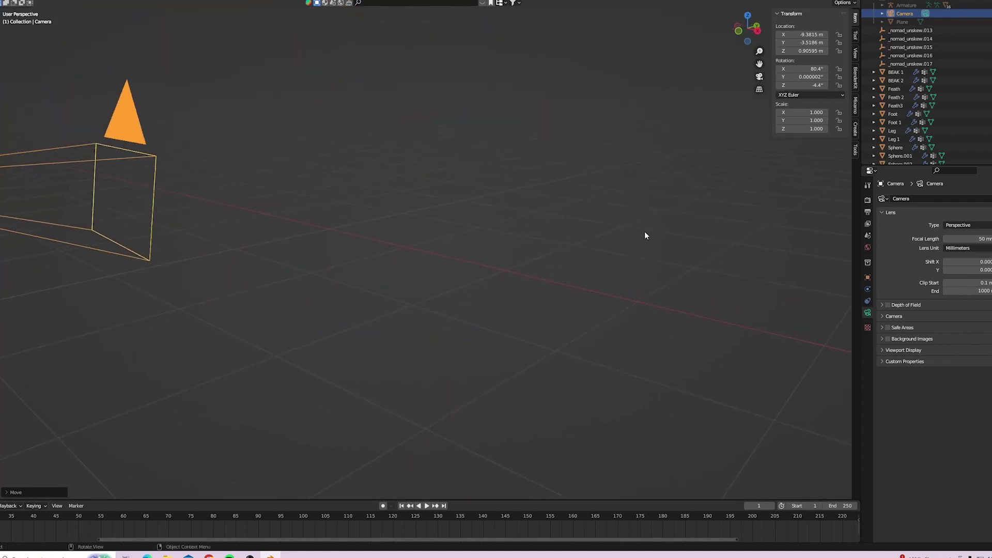
Rotate the camera freehand to about Y -35° and Z -2.5°, and check the framing through it
scroll(644, 237, "down", 6)
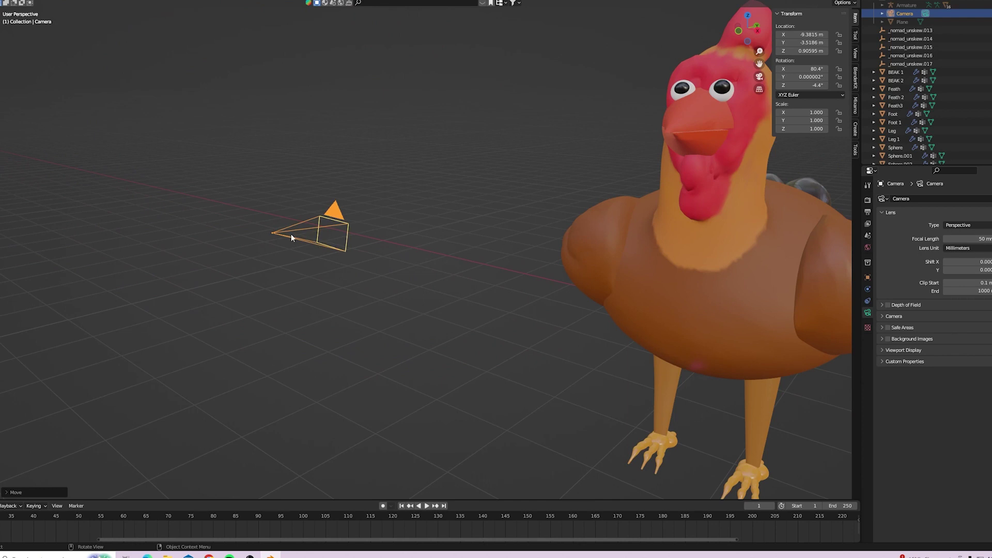
key("r")
left_click(293, 216)
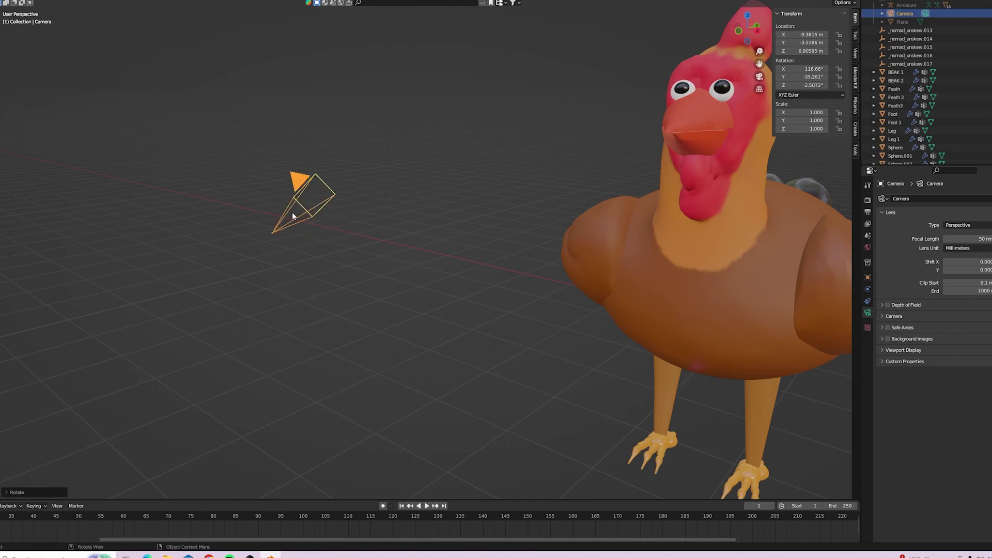
left_click(759, 76)
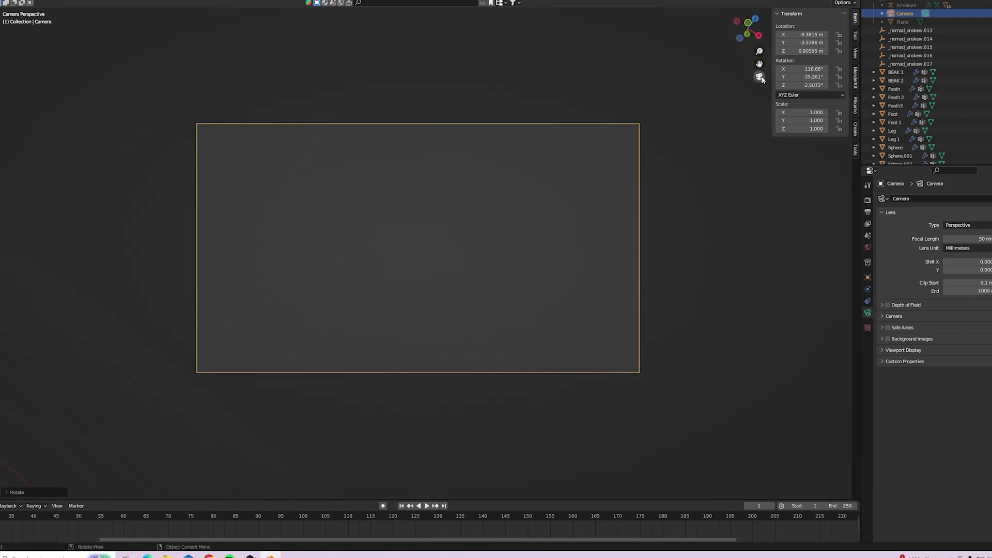
left_click(760, 77)
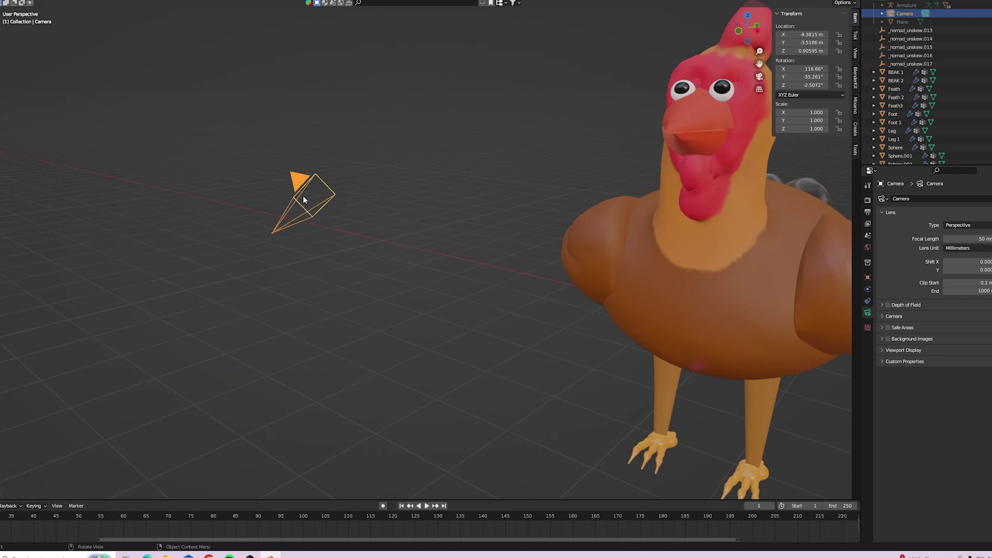
Rotate the camera around the global X axis to about 76°, -30°, 20°, and check the camera view
key("r")
key("x")
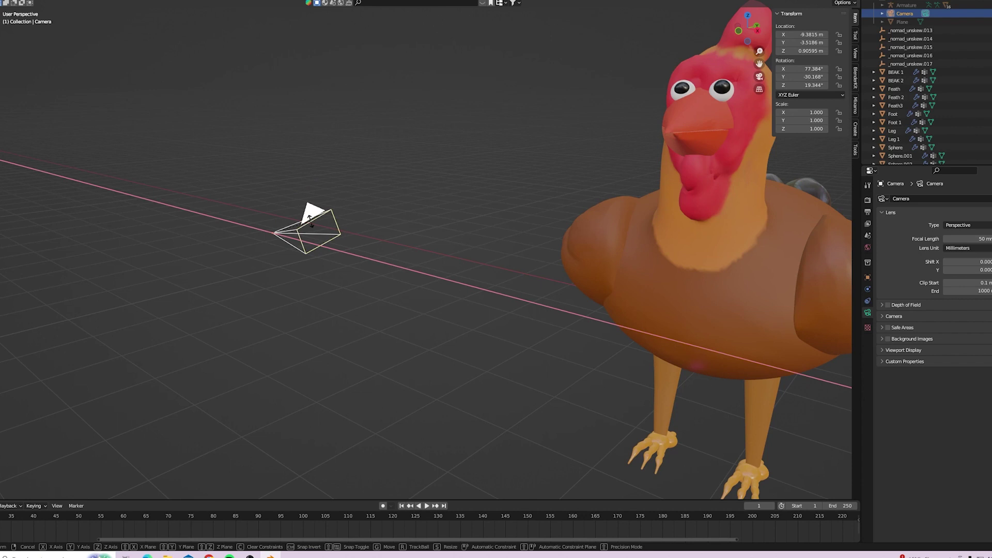
left_click(655, 104)
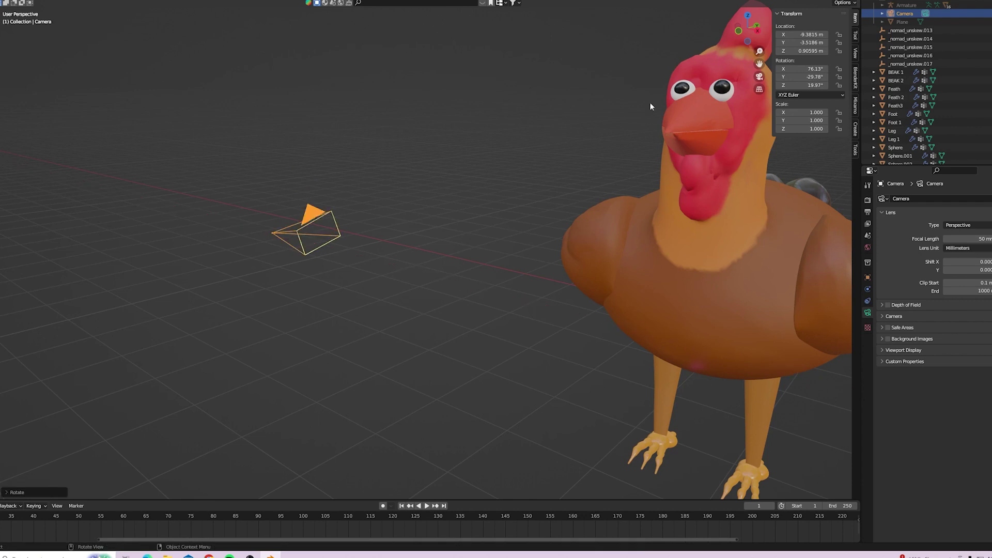
left_click(759, 77)
left_click(760, 80)
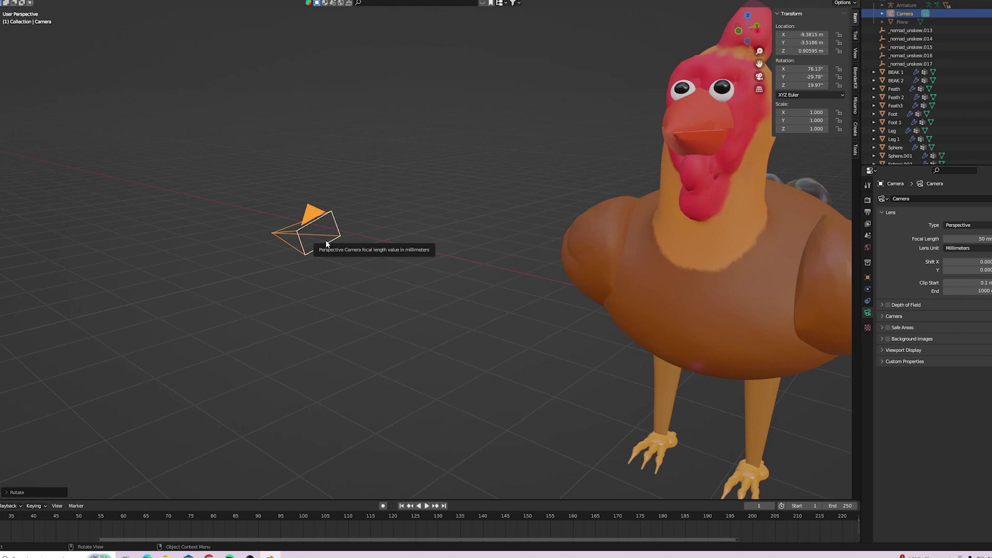
Move the camera along the X axis to about -20.7 m and rotate it around Y to about -14°
key("g")
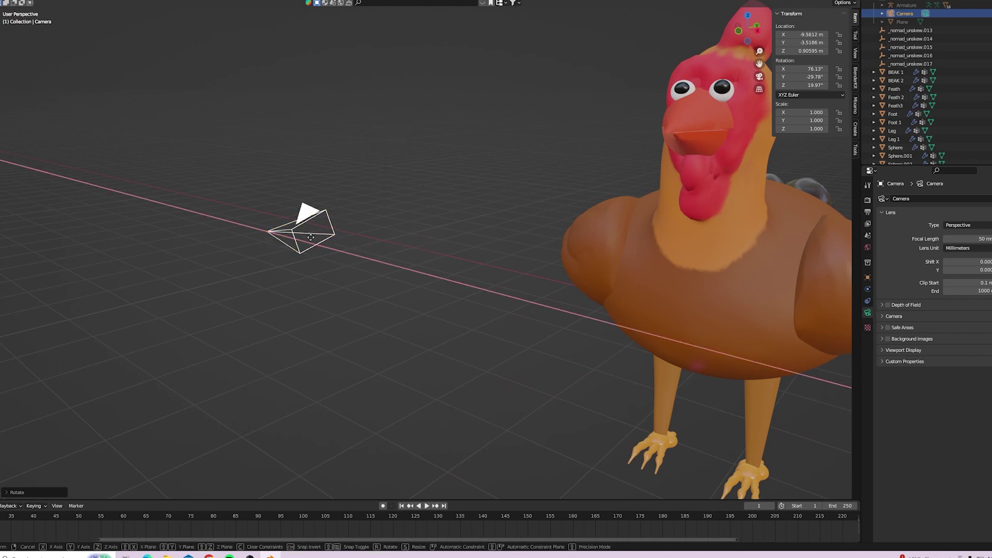
left_click(101, 217)
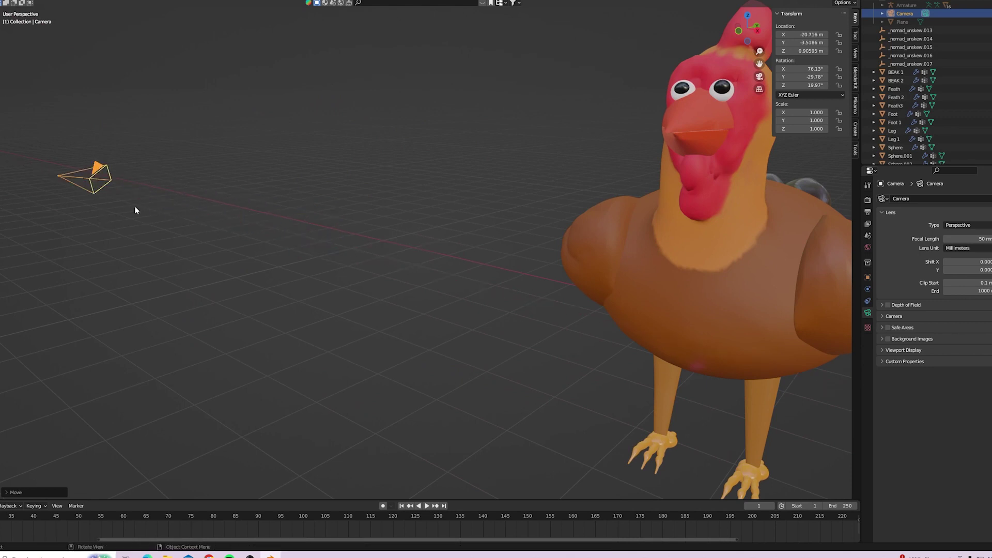
key("r")
key("y")
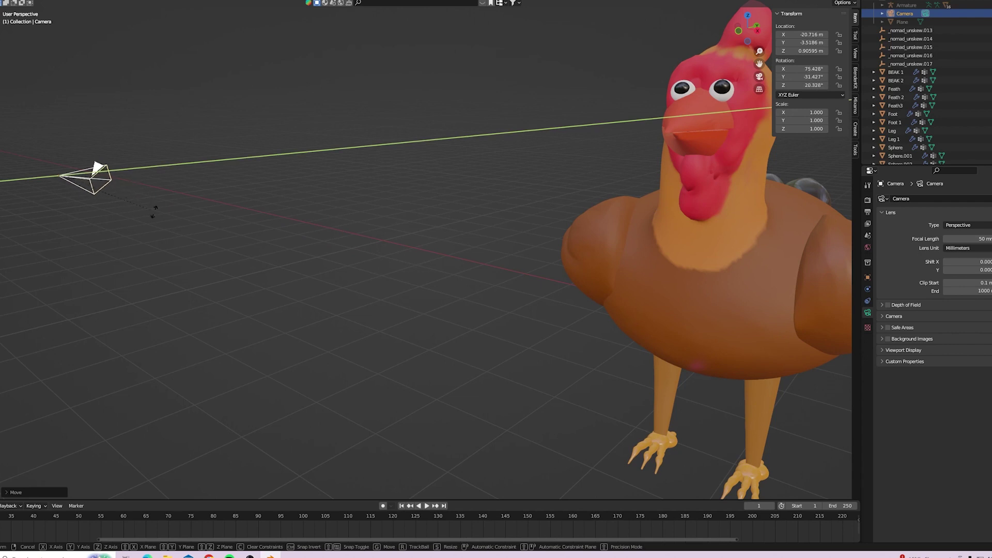
left_click(221, 306)
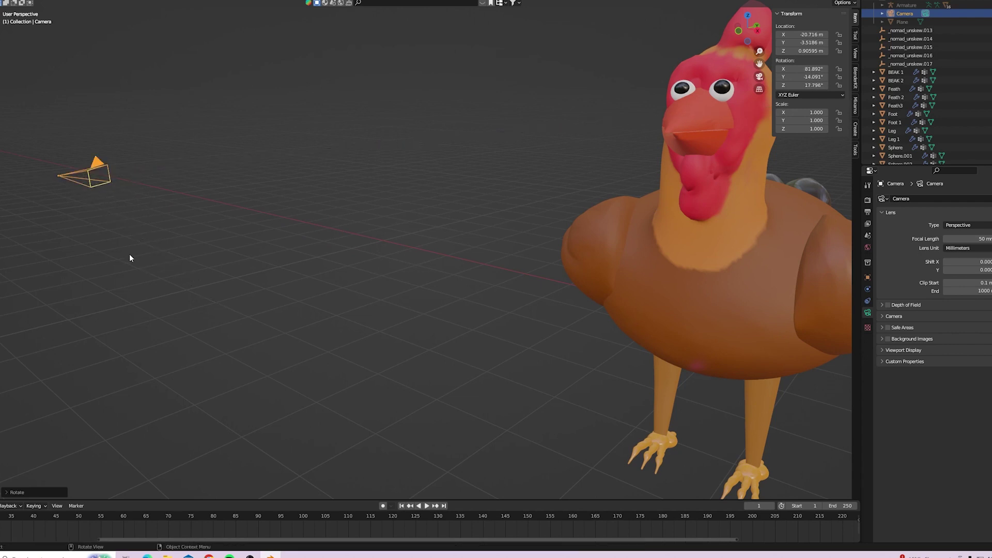
Rotate the camera around the Z axis to about -42° and check the framing through it
key("r")
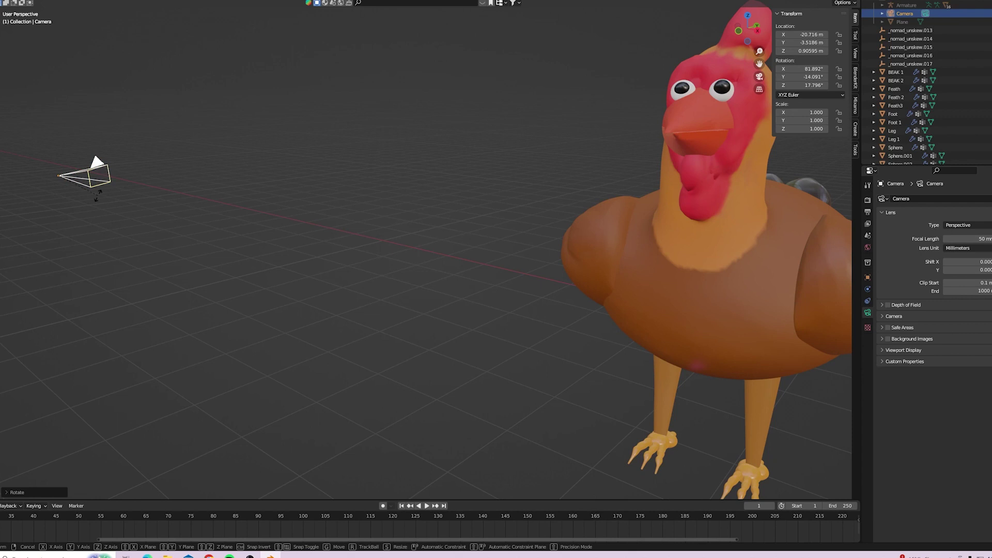
key("z")
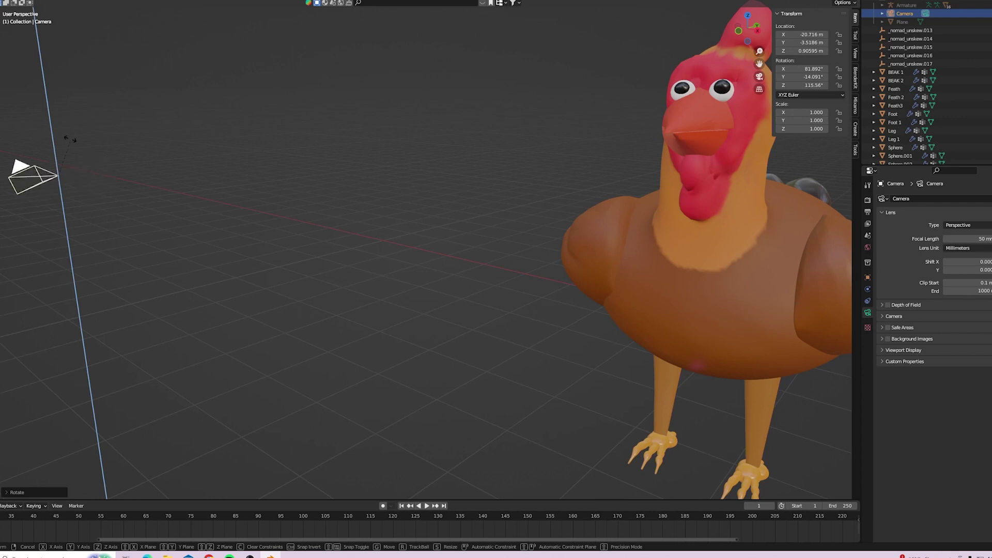
left_click(56, 203)
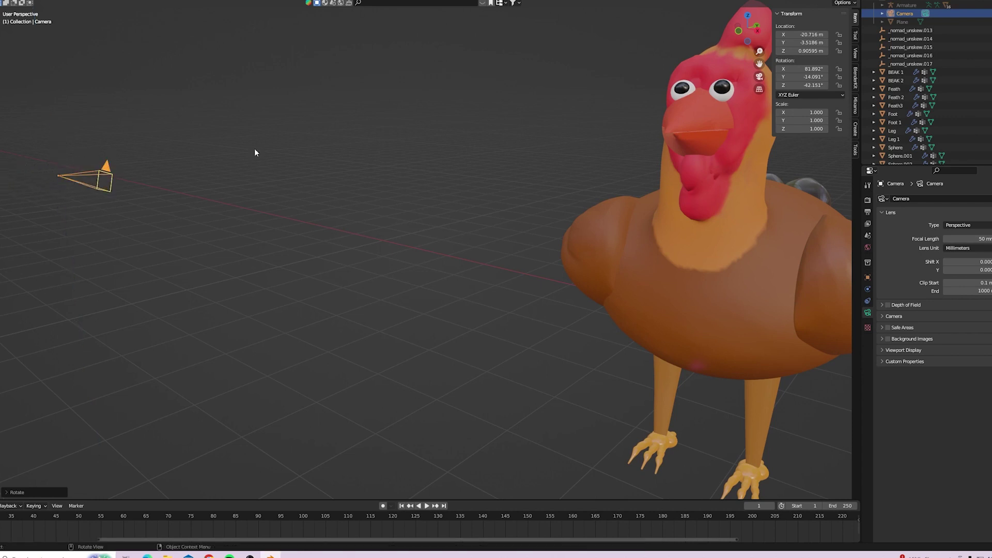
left_click(759, 76)
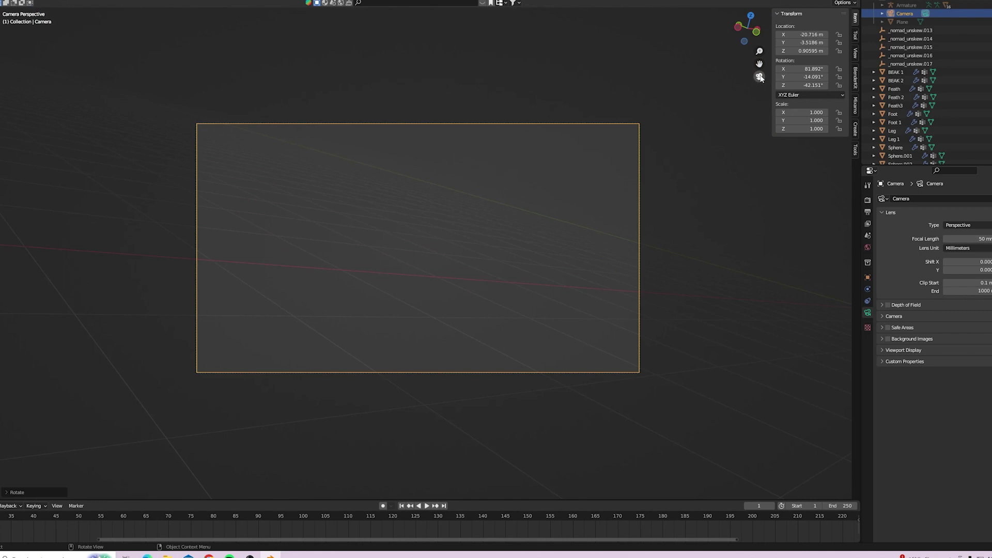
left_click(759, 77)
Try one more freehand rotation of the camera, and delete the camera from the scene
key("r")
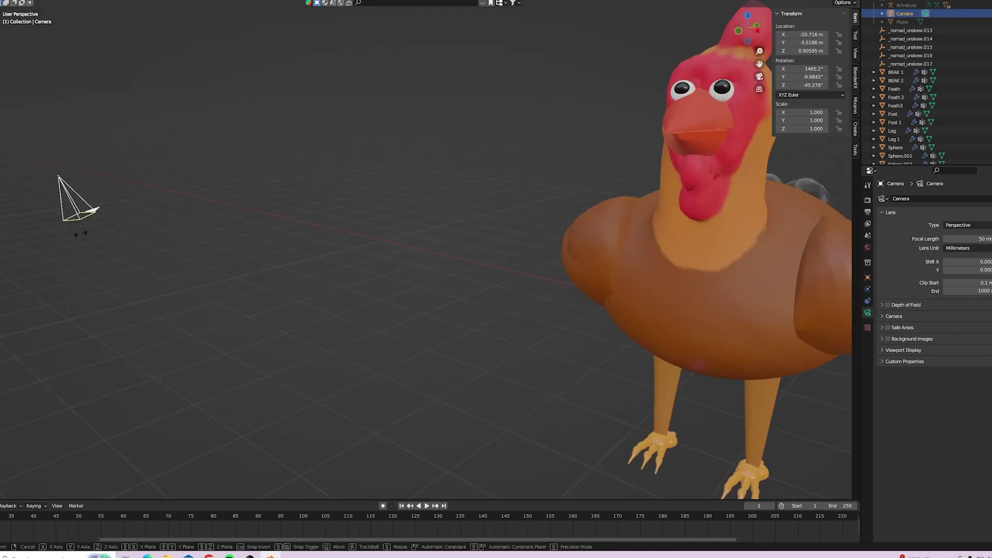
left_click(218, 145)
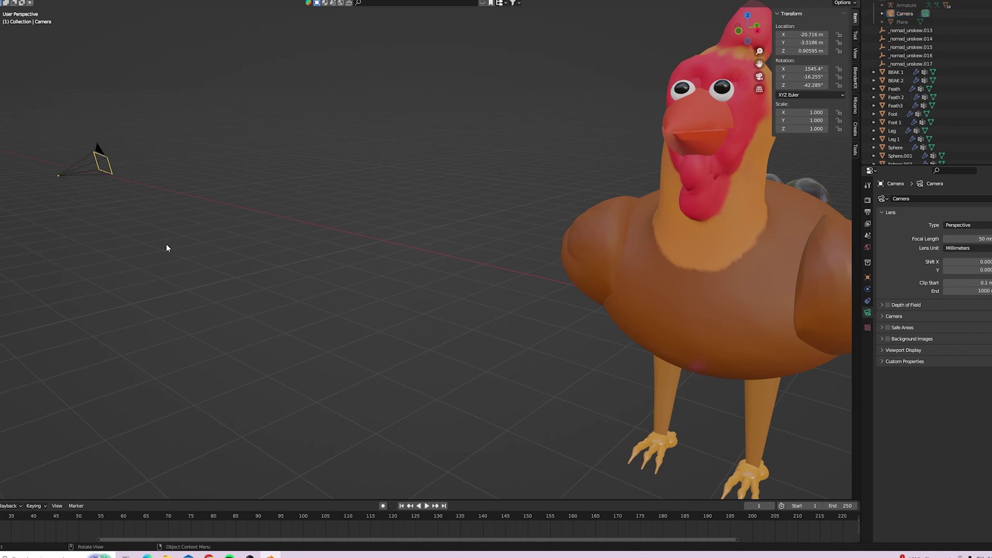
scroll(170, 246, "down", 3)
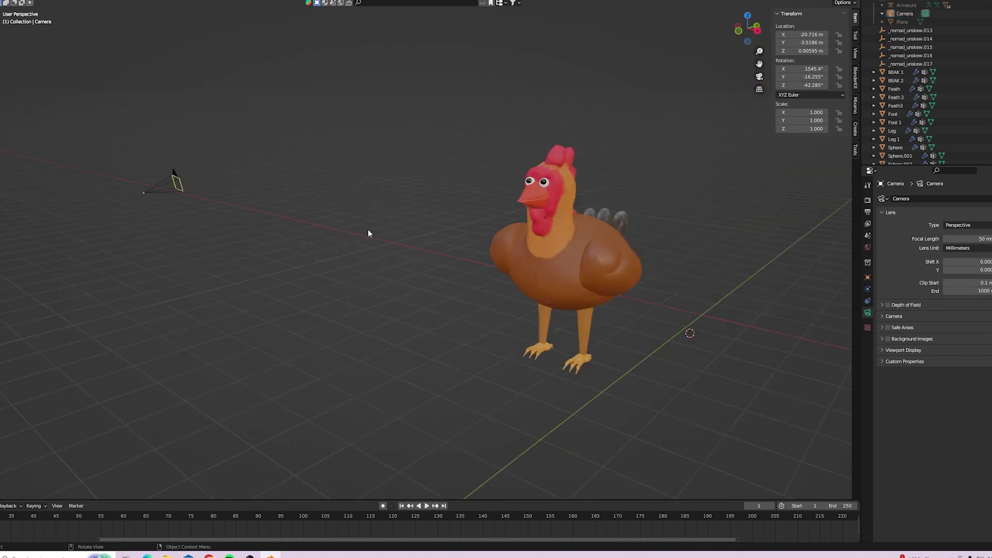
left_click(165, 189)
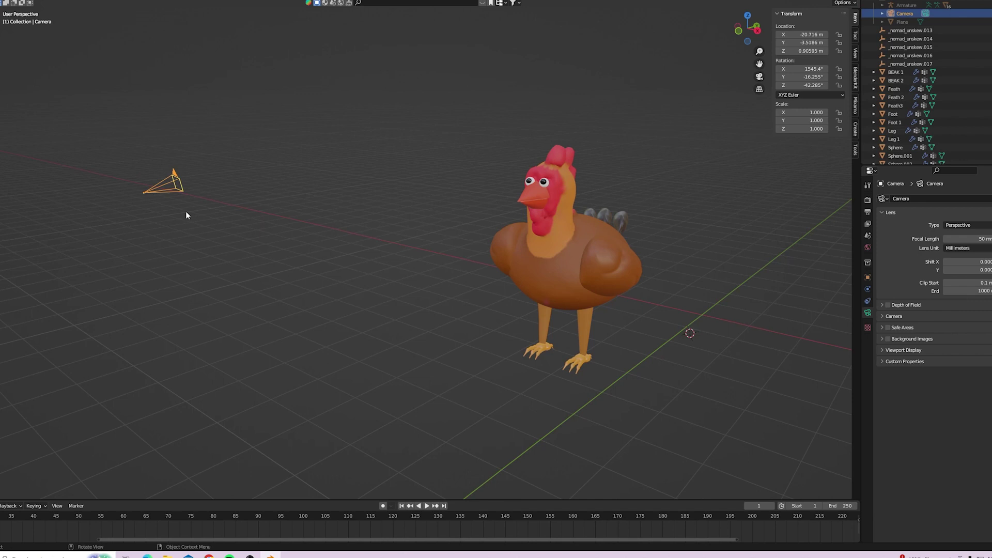
key("Delete")
Place the 3D cursor beside the rooster at about X -10.3 m, Y -5.6 m, Z 2.1 m and add a camera there
middle_click_drag(248, 294, 287, 297)
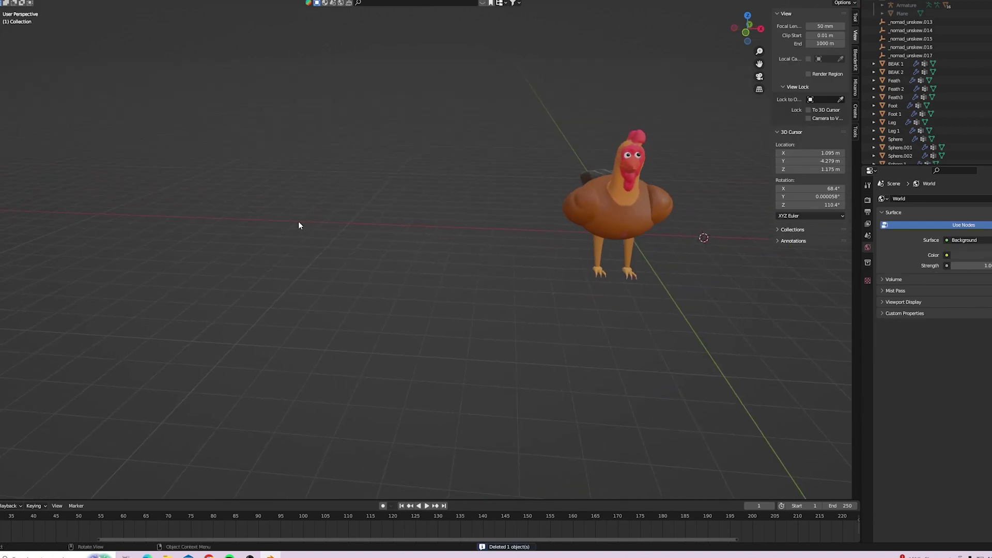
key("shift")
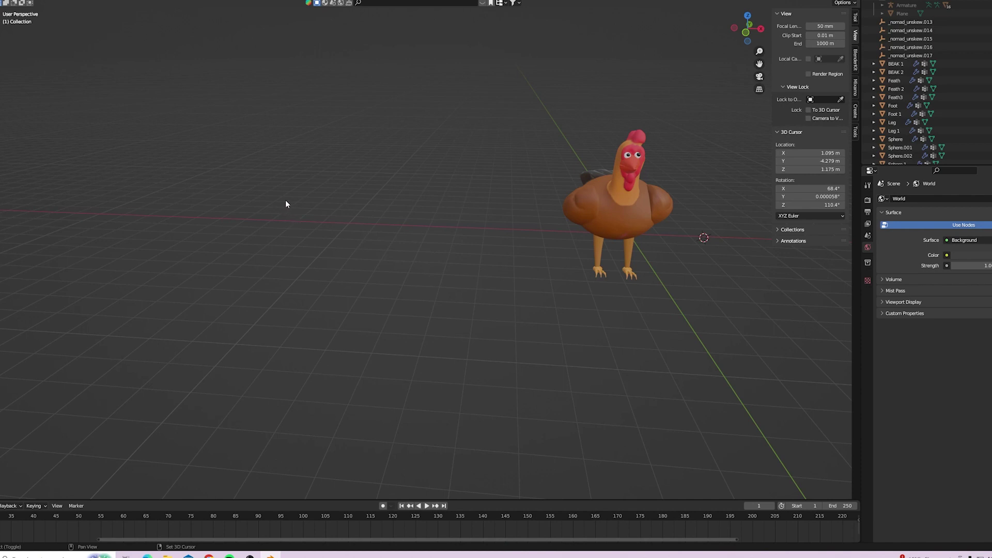
right_click(285, 204, "shift")
key("shift+a")
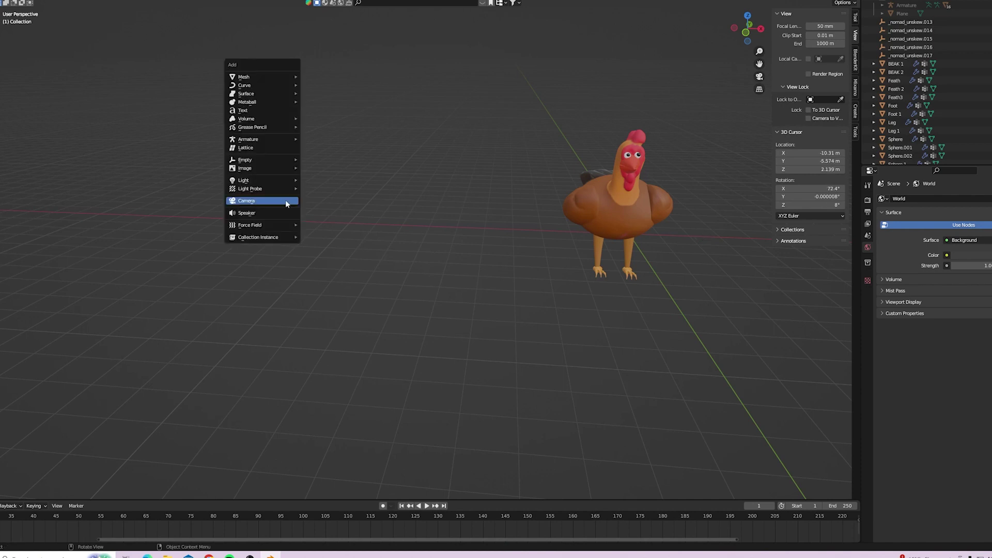
left_click(286, 204)
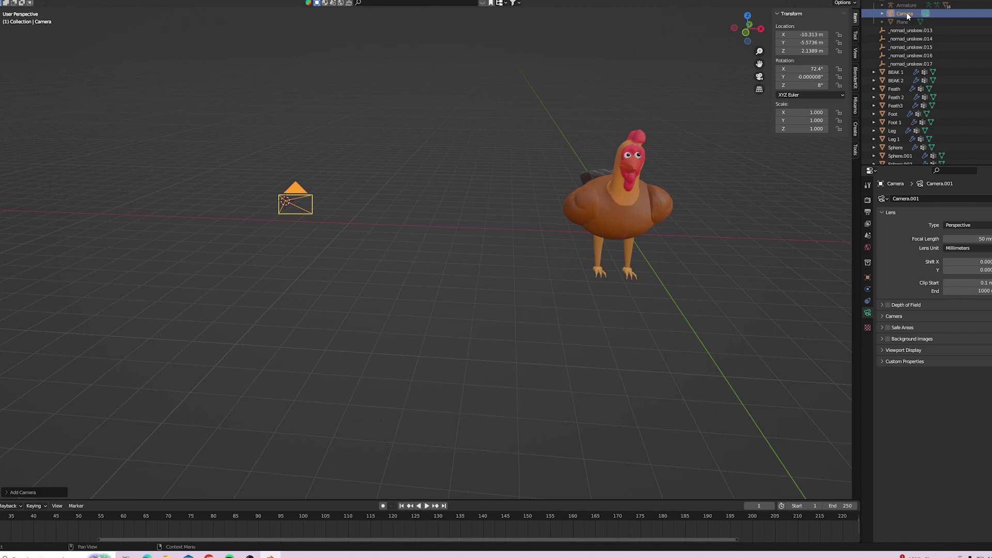
Enable the Camera to View lock and look through the new camera
left_click(855, 54)
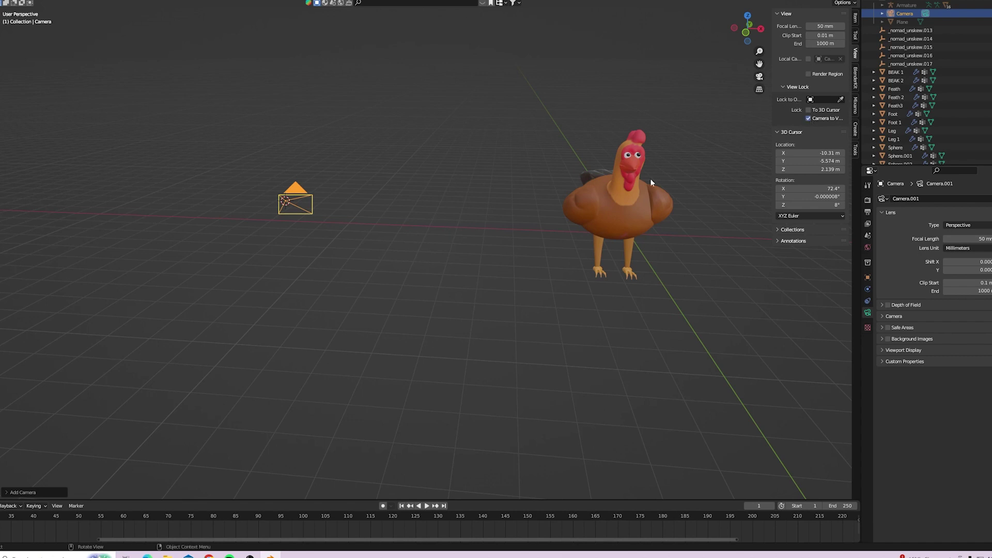
left_click(759, 77)
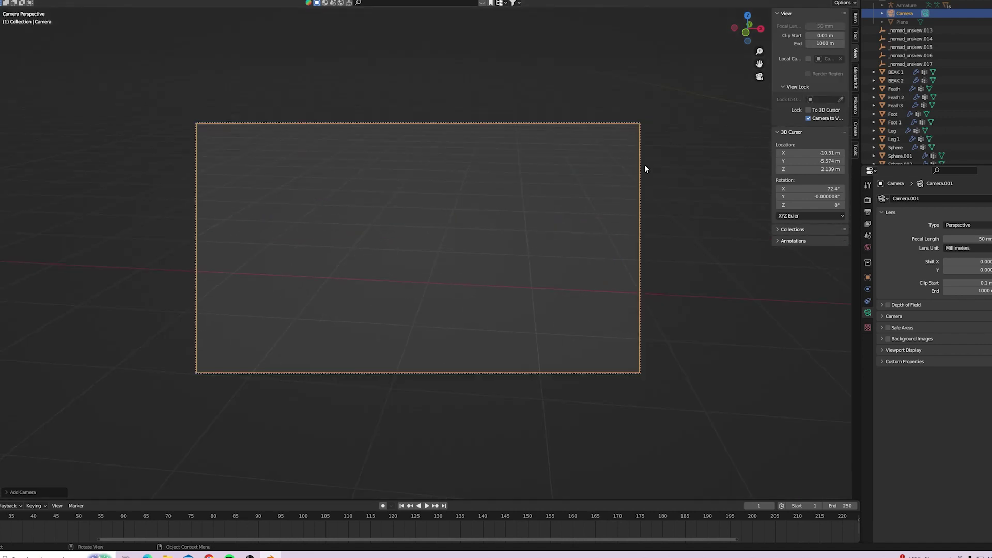
Reposition the locked camera through its own view to frame the whole rooster from the front, head to feet
mouse_move(708, 242)
middle_mouse_down()
mouse_move(686, 239)
mouse_move(772, 241)
mouse_move(693, 246)
mouse_move(715, 230)
mouse_move(711, 237)
middle_mouse_up()
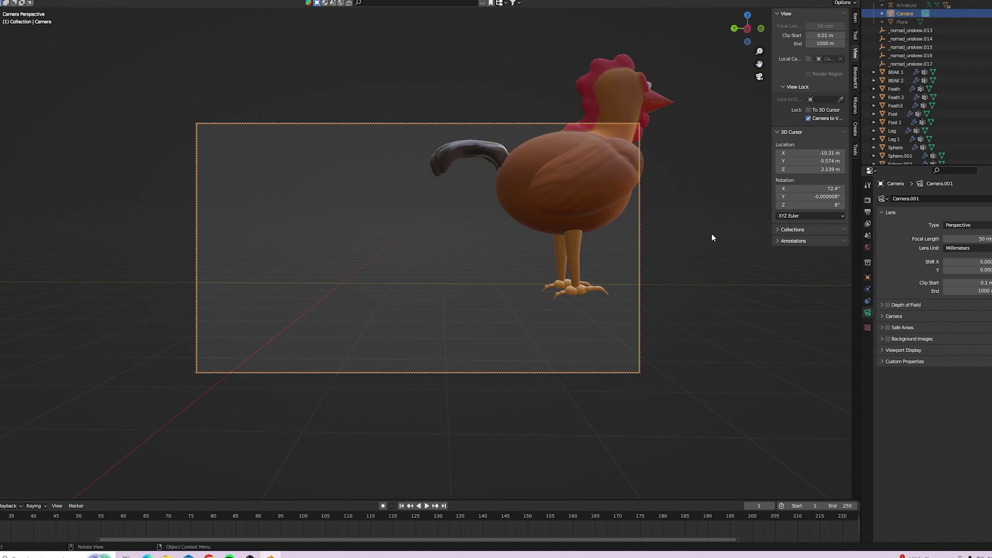
middle_click_drag(746, 272, 686, 415, "shift")
middle_click_drag(704, 305, 462, 323, "shift")
scroll(460, 319, "up", 5)
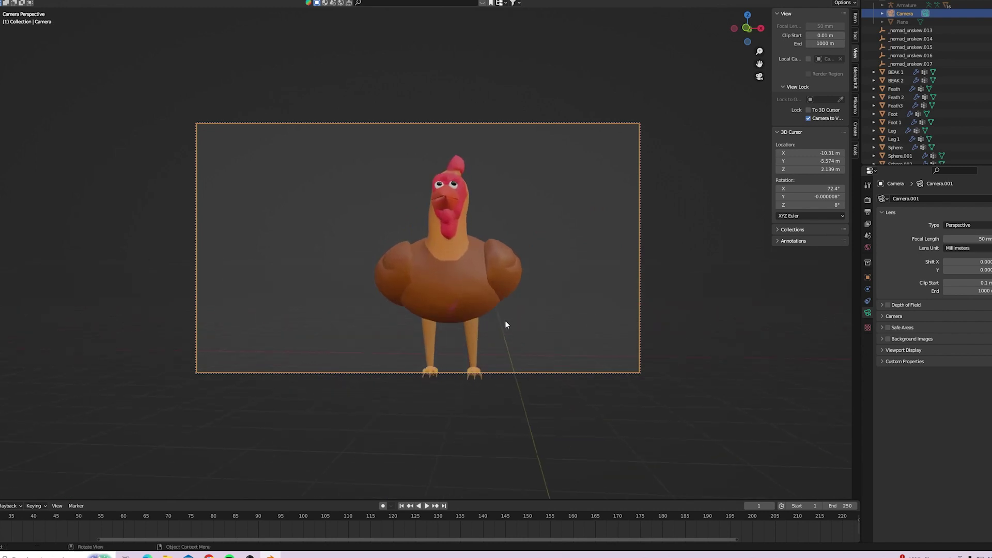
middle_click_drag(510, 385, 487, 374)
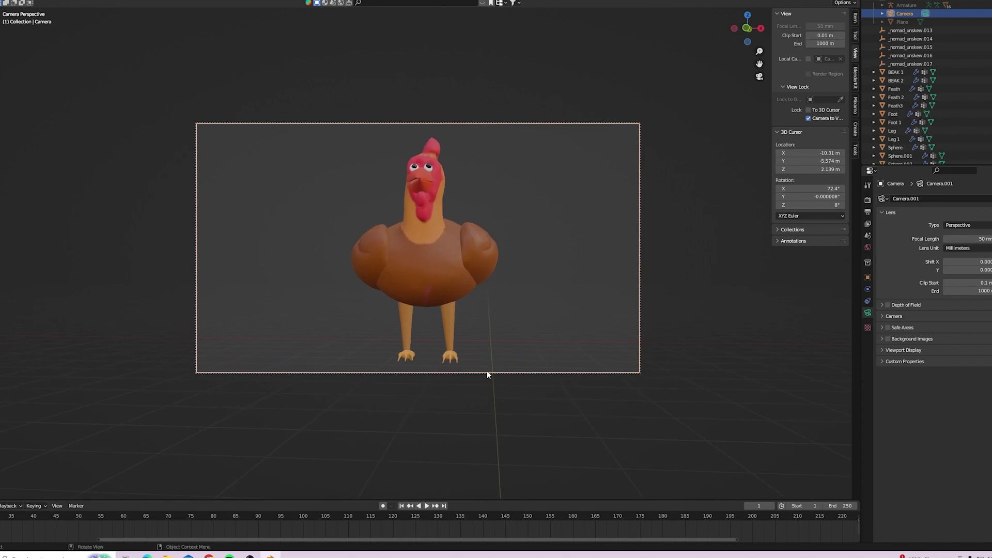
Switch back and forth between the camera view and the free perspective view to check the rooster's framing
left_click(759, 77)
left_click(759, 77)
left_click(759, 77)
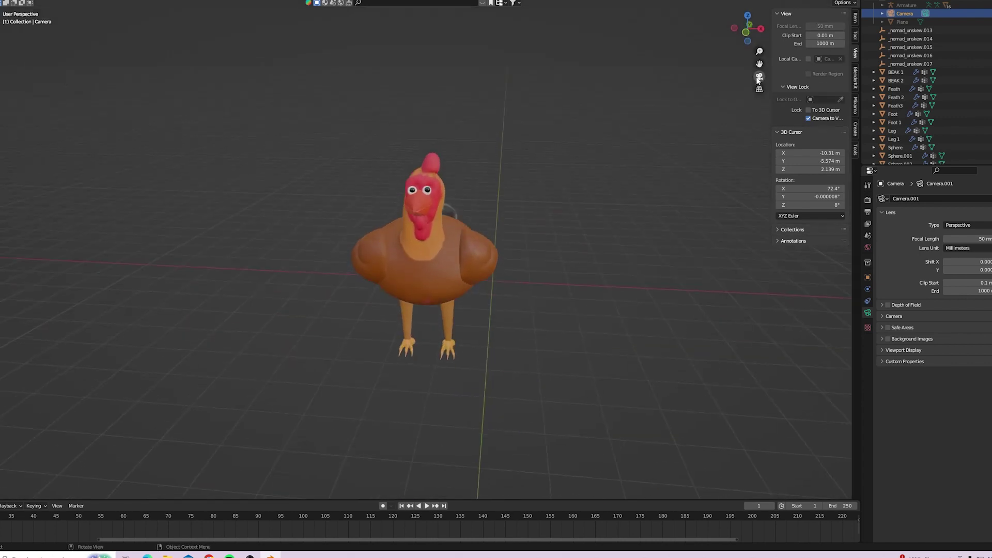
left_click(759, 77)
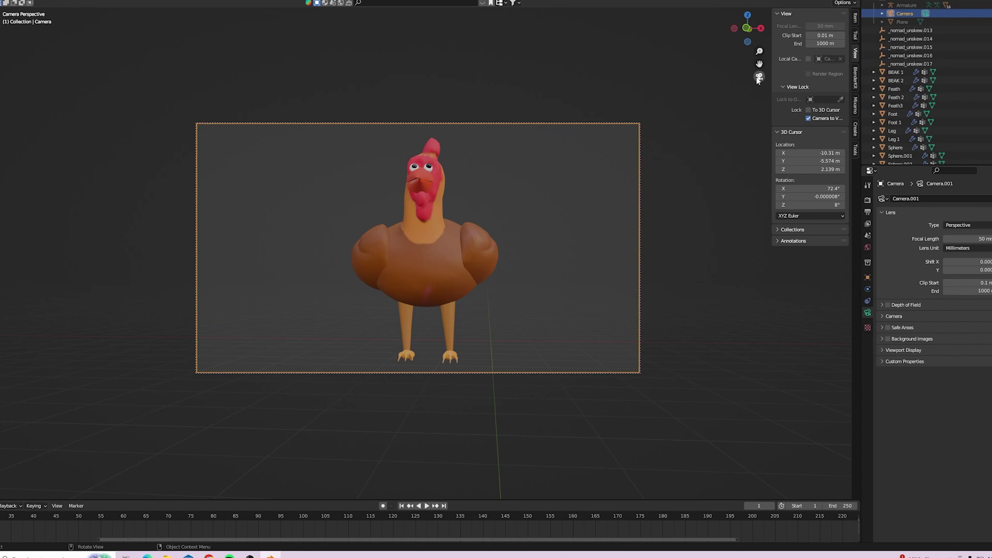
left_click(759, 77)
left_click(759, 77)
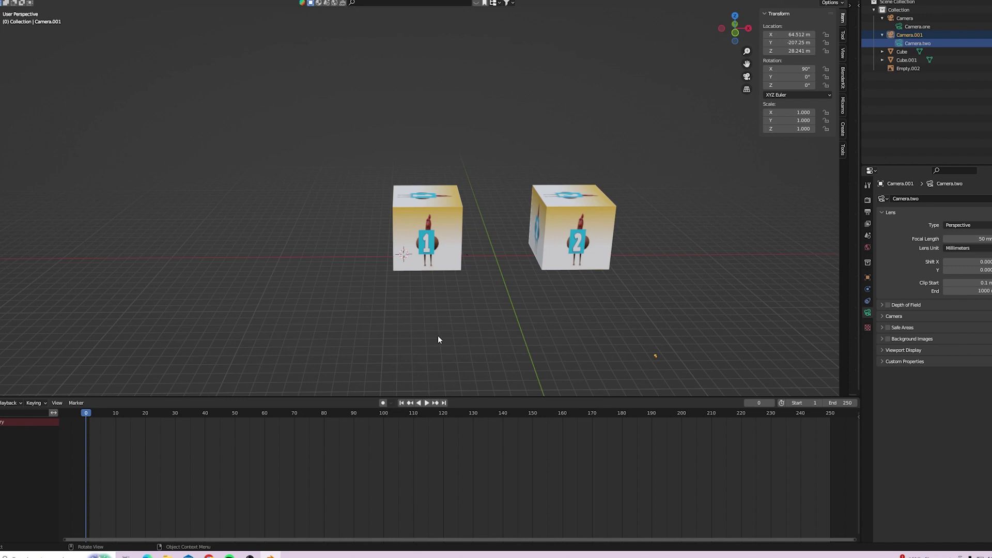
Look through Camera at cube 1 and through Camera.001 at cube 2, and return to the free perspective view
scroll(437, 335, "down", 1)
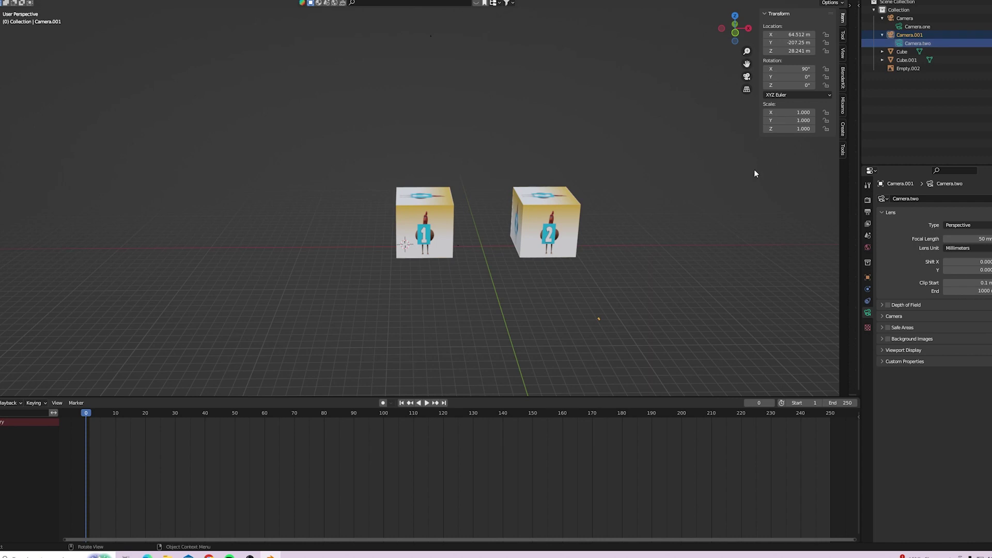
left_click(918, 27)
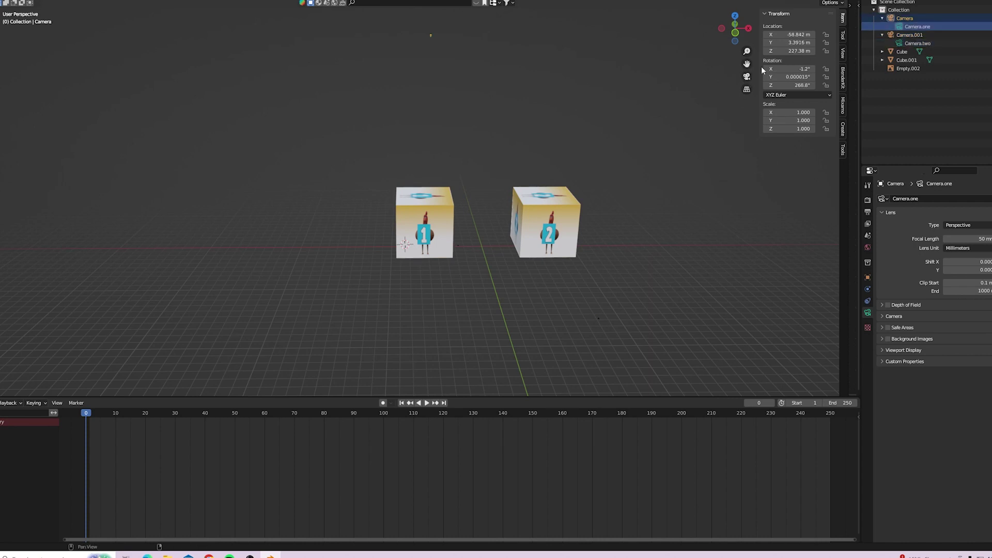
left_click(749, 77)
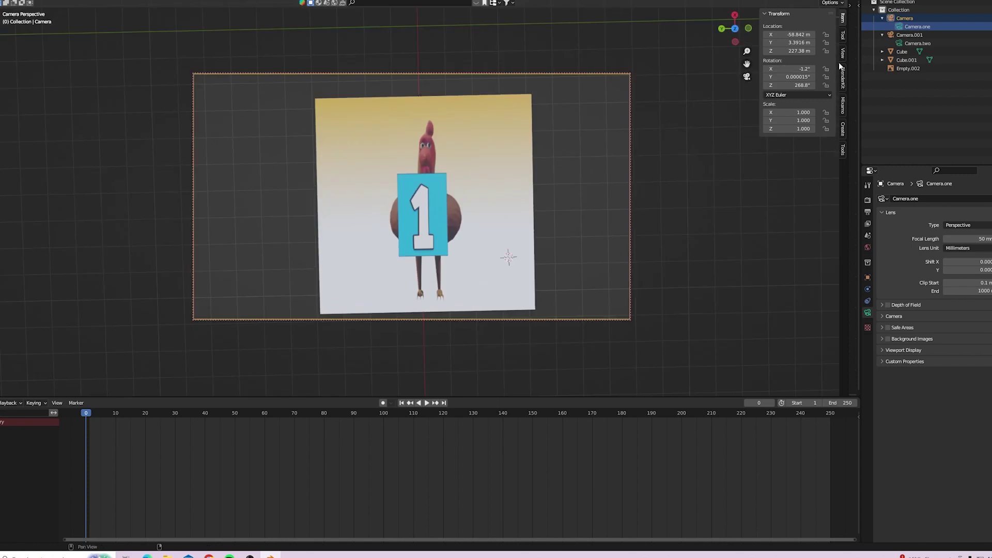
left_click(914, 44)
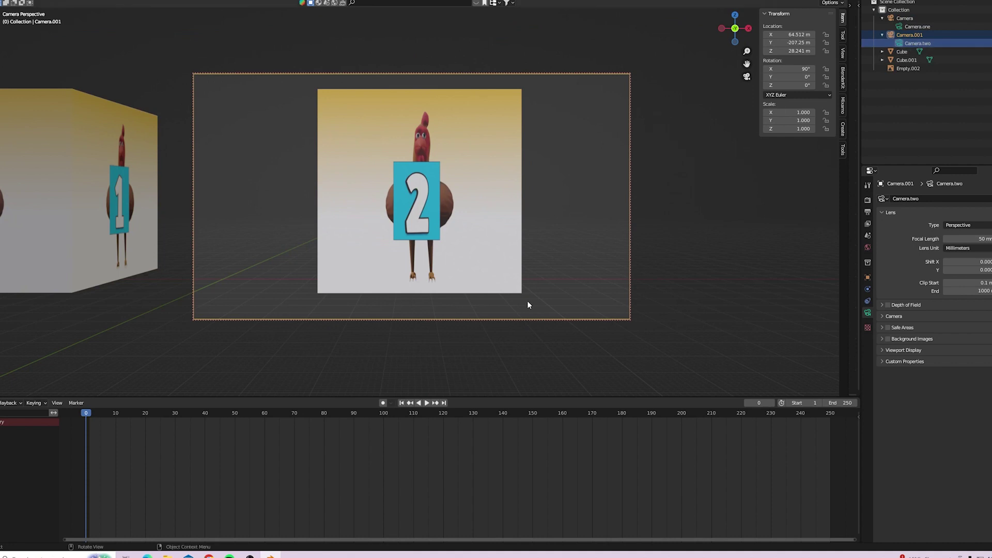
key("KP_0")
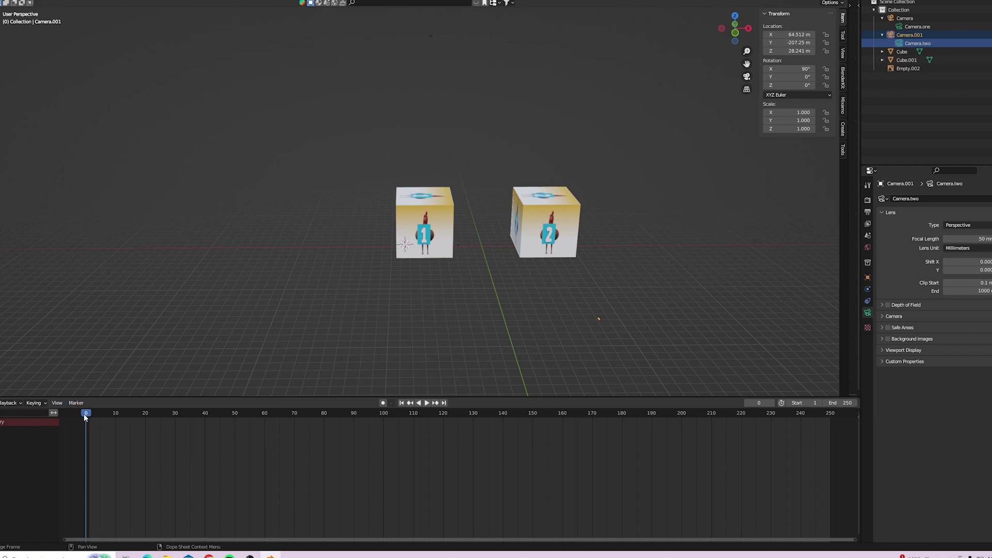
Add a timeline marker at frame 0 and bind the Camera object that faces cube 1 to it
left_click(80, 404)
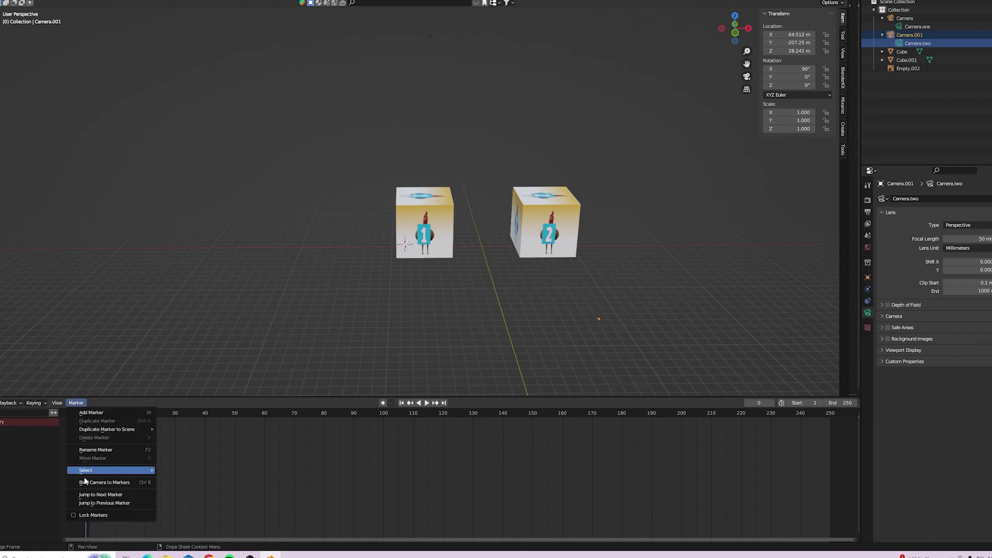
left_click(113, 414)
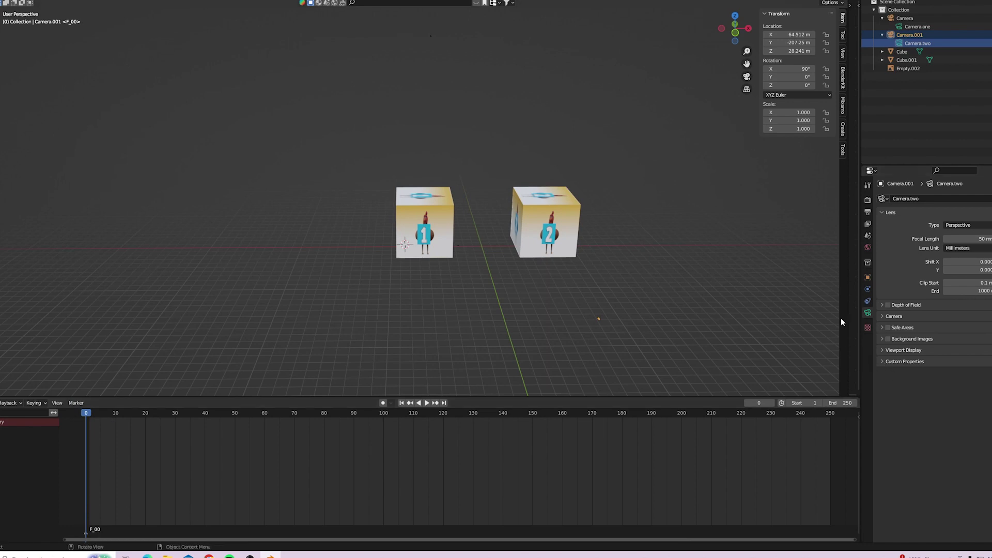
left_click(925, 27)
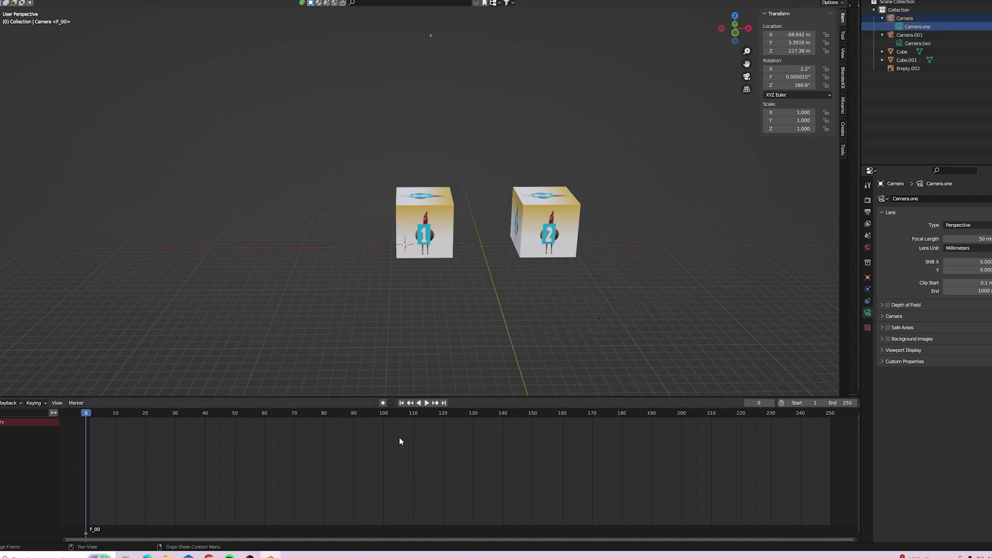
left_click(76, 402)
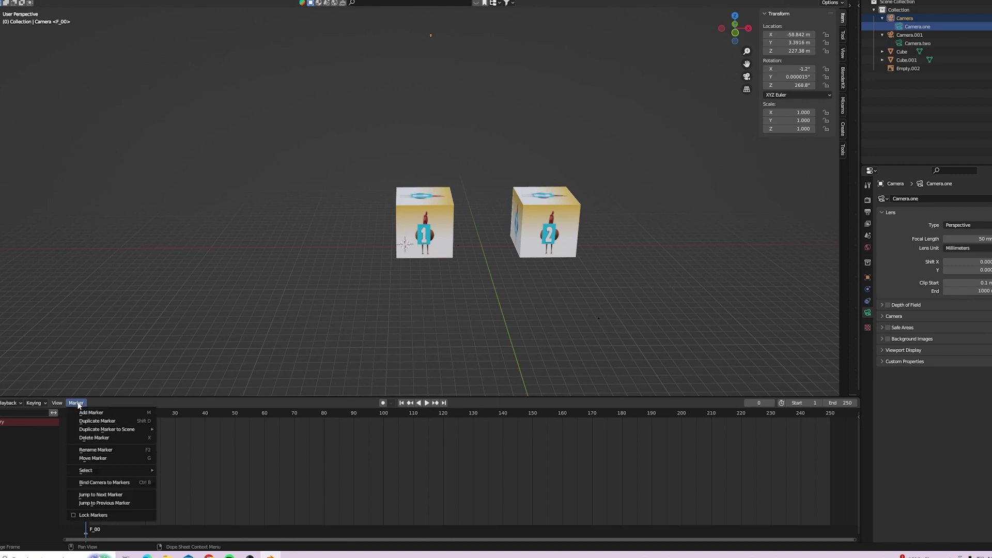
left_click(112, 484)
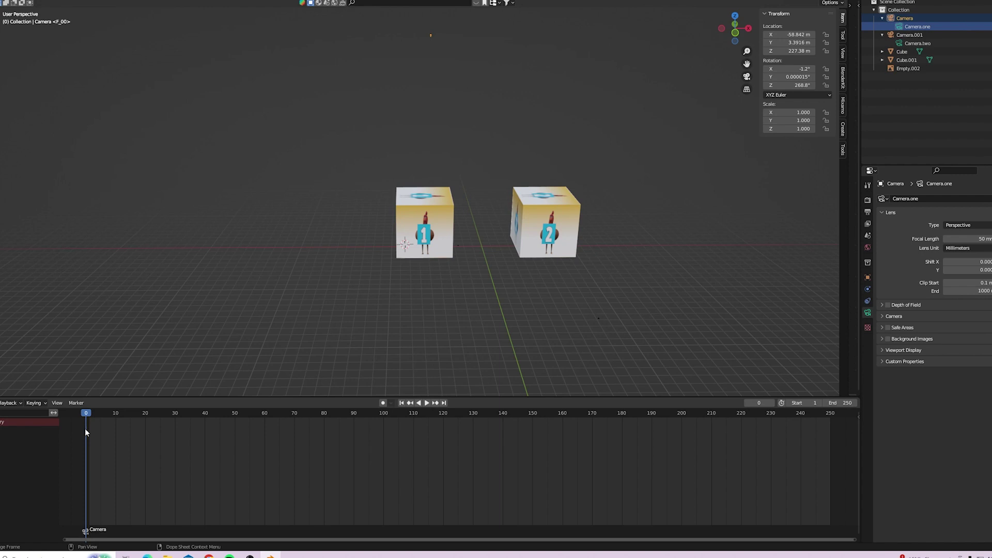
Add a timeline marker at frame 50 and bind Camera.001, the camera facing cube 2, to it
key("space")
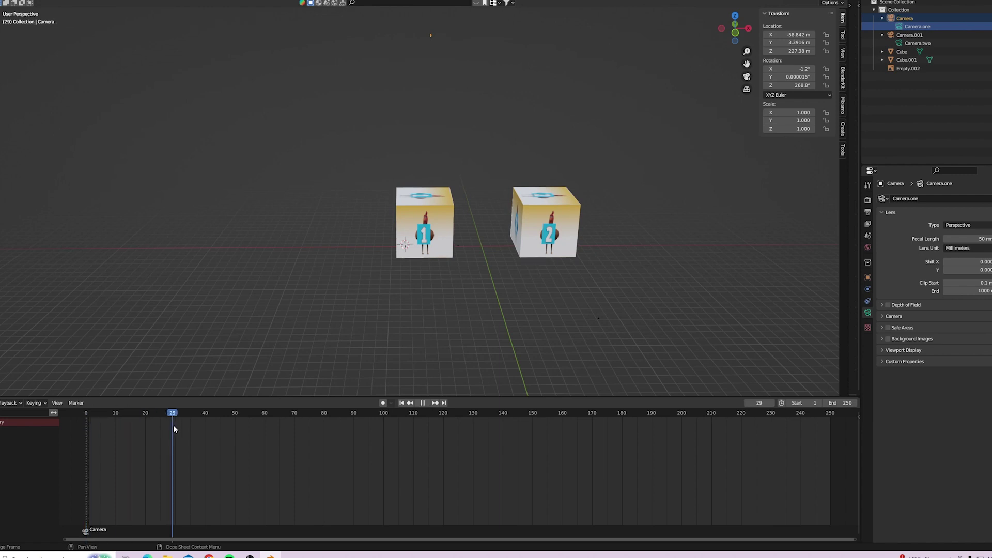
left_click_drag(215, 426, 234, 426)
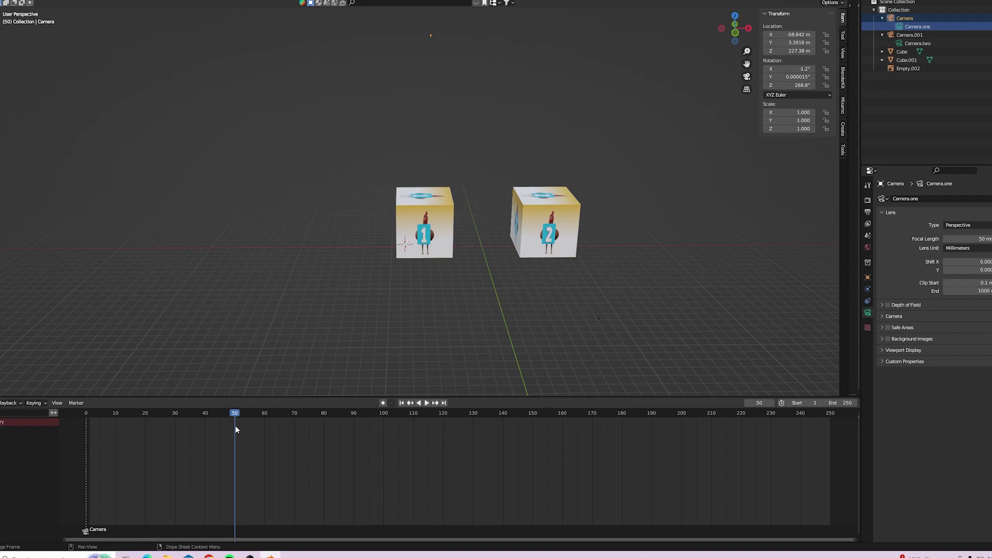
left_click(75, 403)
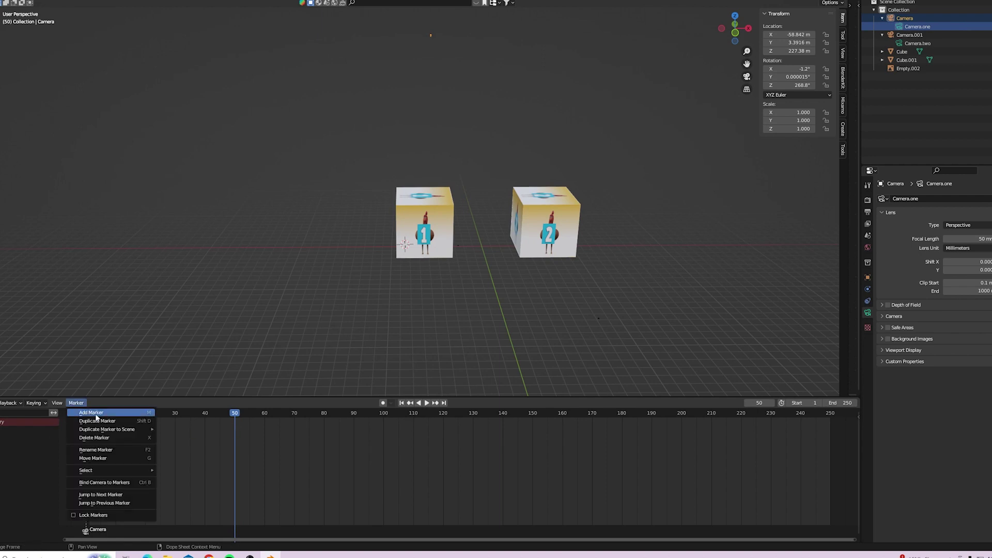
left_click(97, 417)
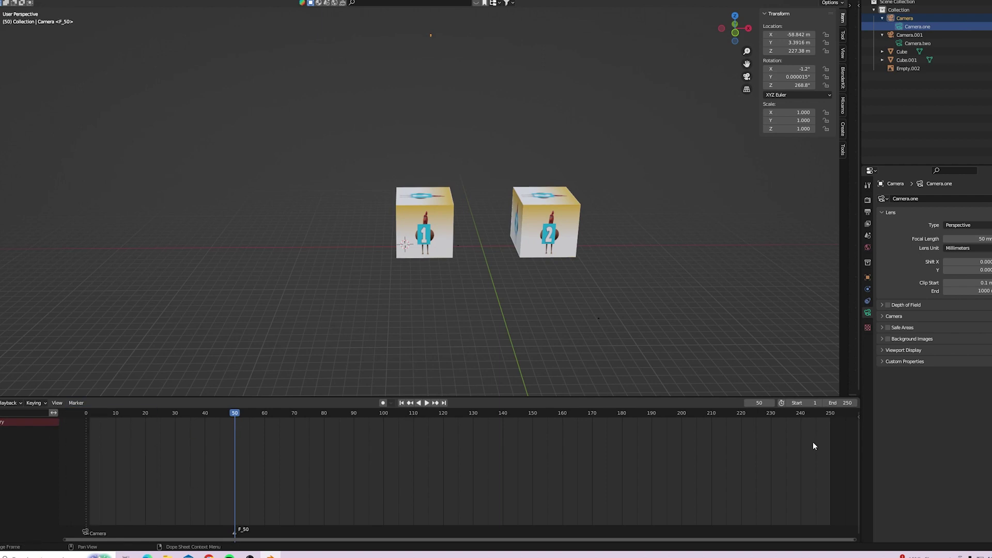
left_click(914, 44)
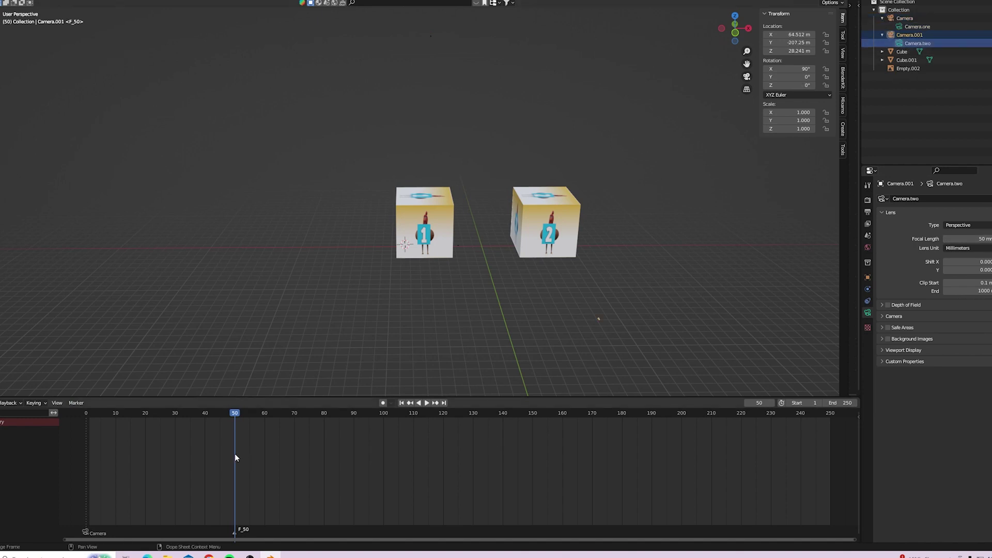
left_click(76, 403)
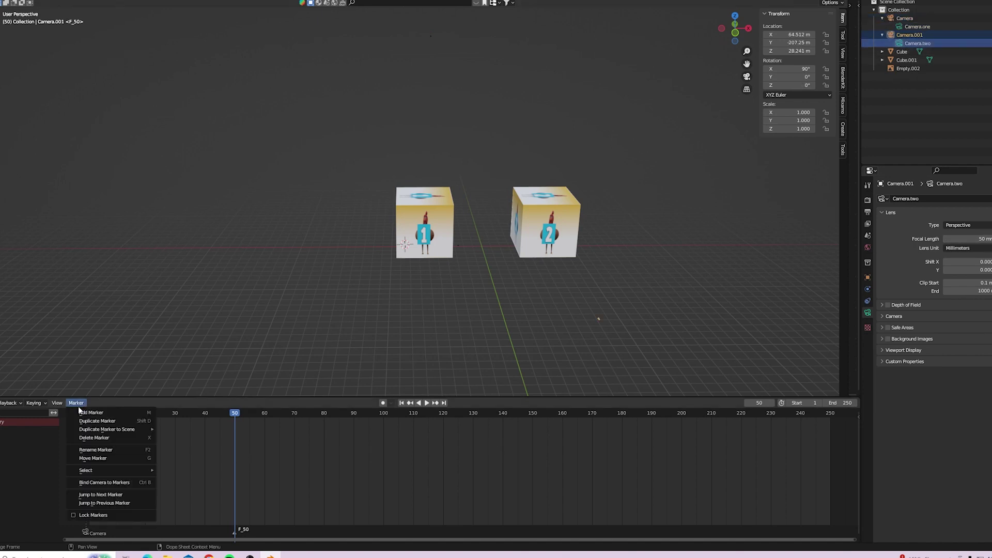
left_click(102, 483)
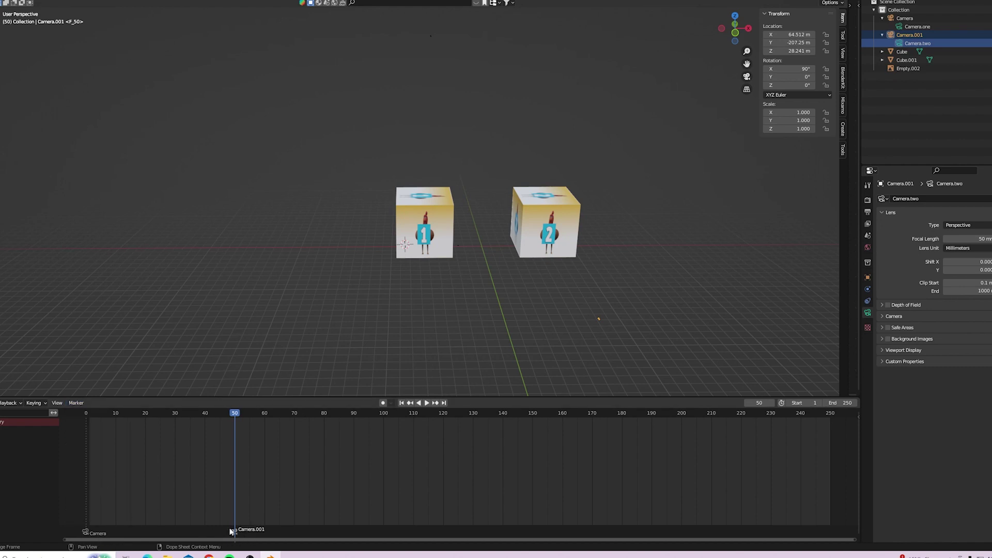
Play the animation from frame 1 through the active camera to check the switch between the two bound cameras
key("shift+Left")
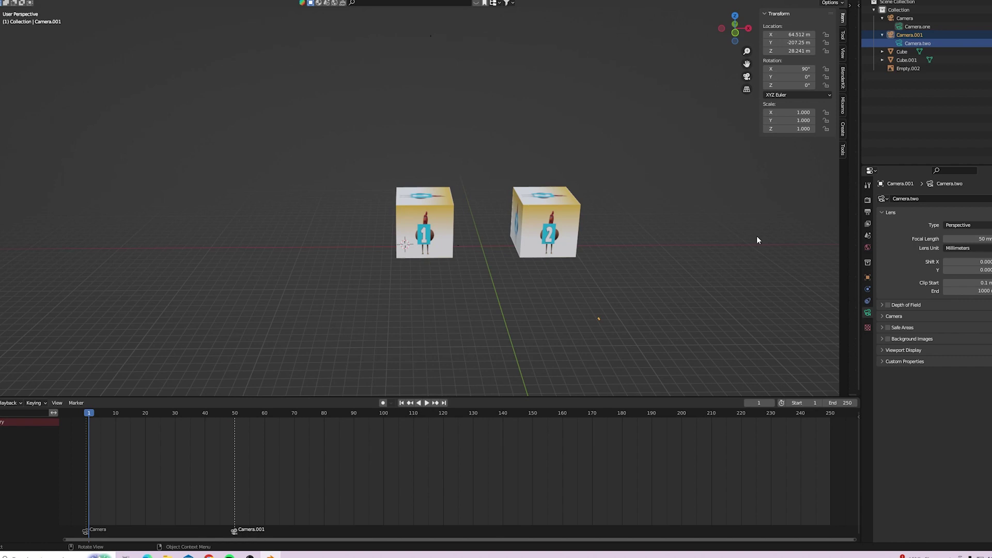
left_click(747, 77)
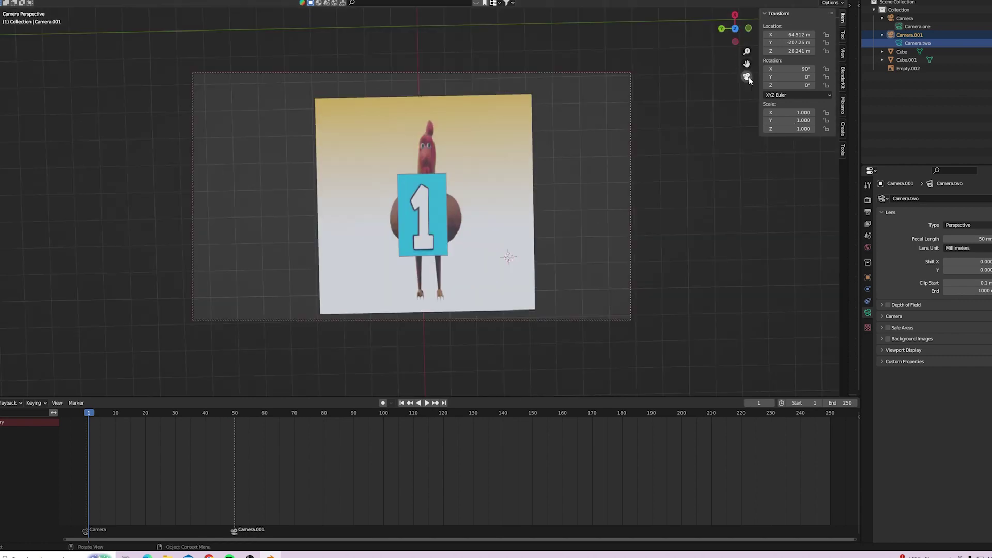
left_click(427, 403)
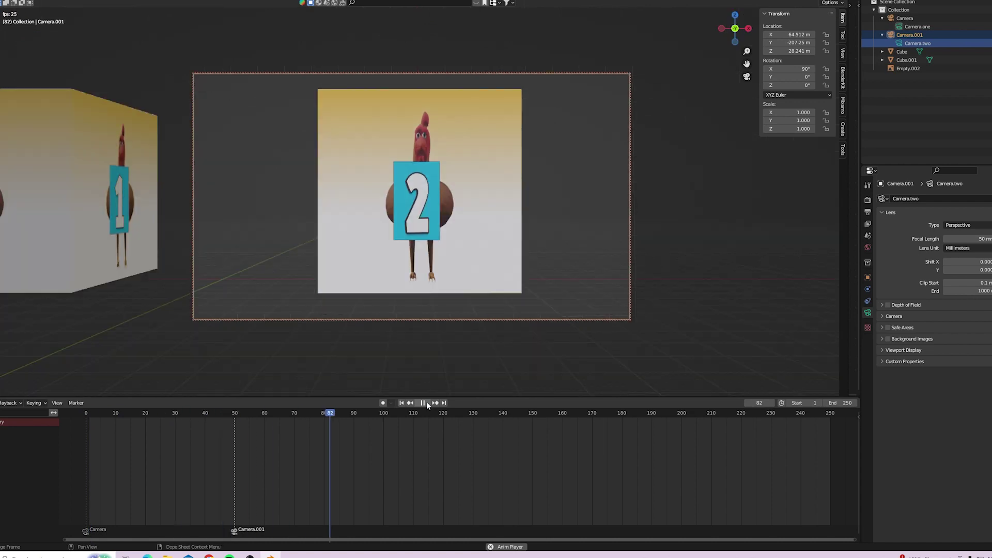
left_click(426, 403)
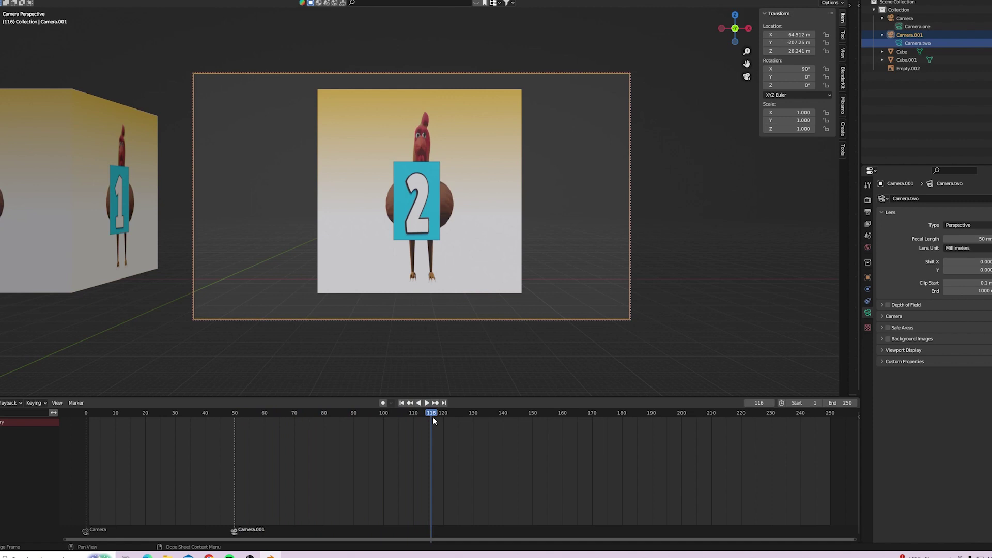
left_click_drag(432, 413, 285, 508)
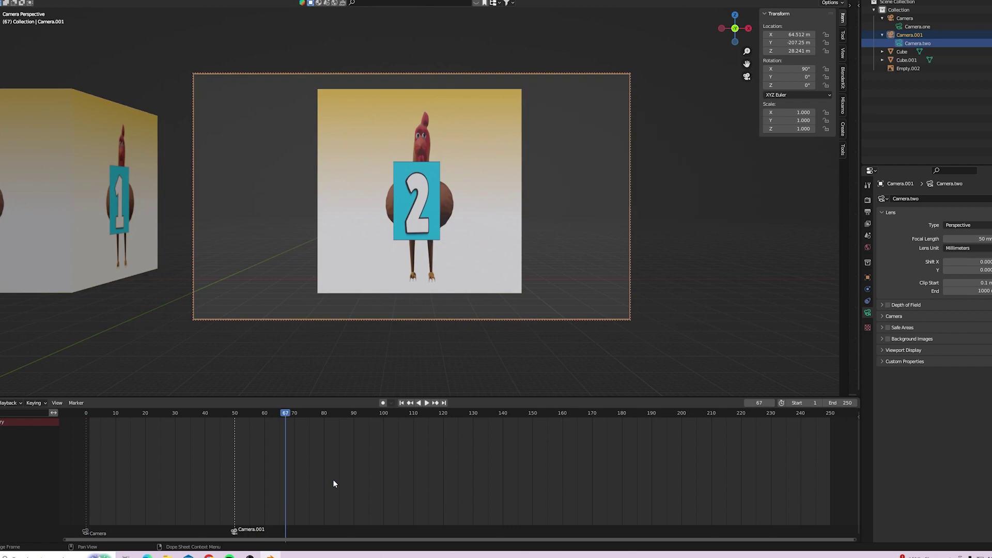
Insert a Location & Rotation keyframe for the Camera object at frame 0
left_click_drag(305, 413, 85, 420)
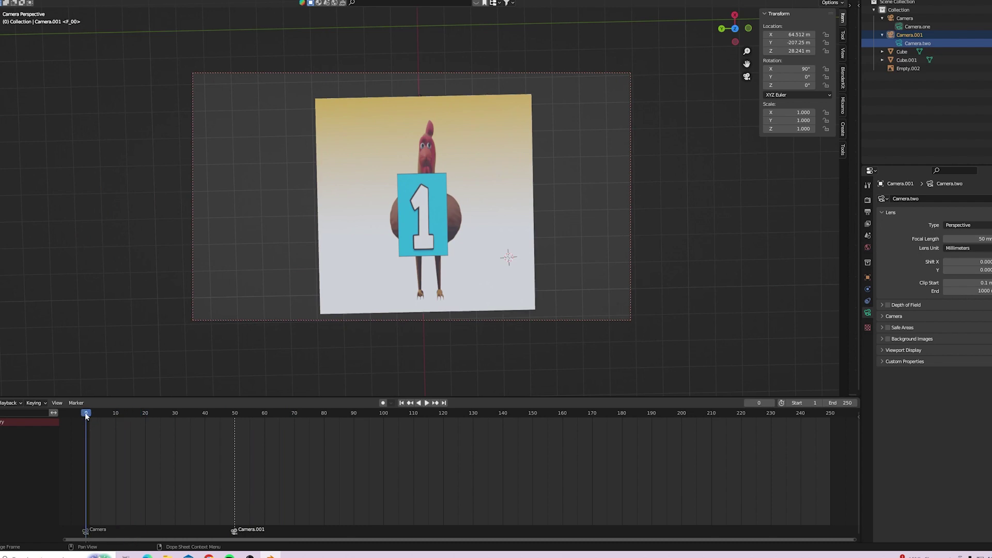
left_click(906, 19)
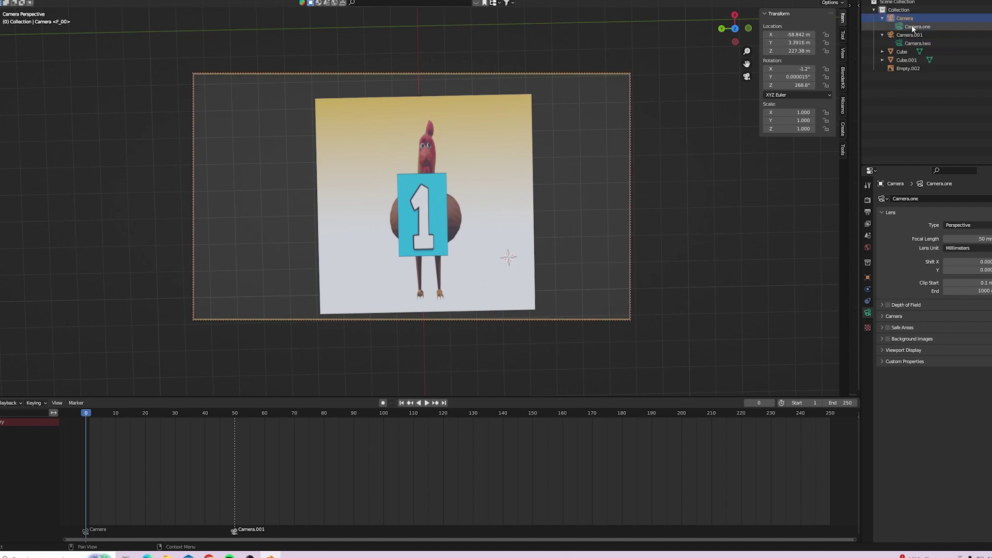
right_click(256, 273)
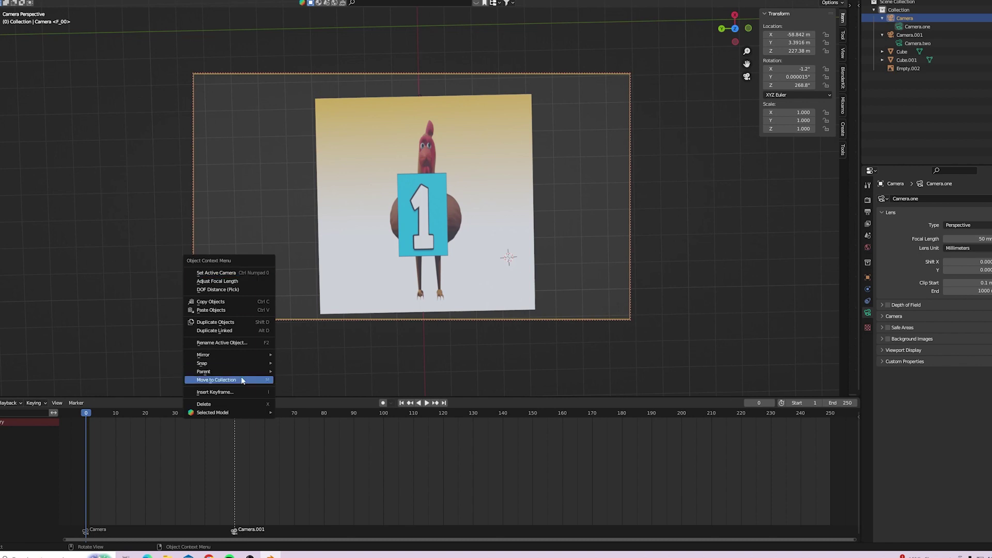
left_click(240, 393)
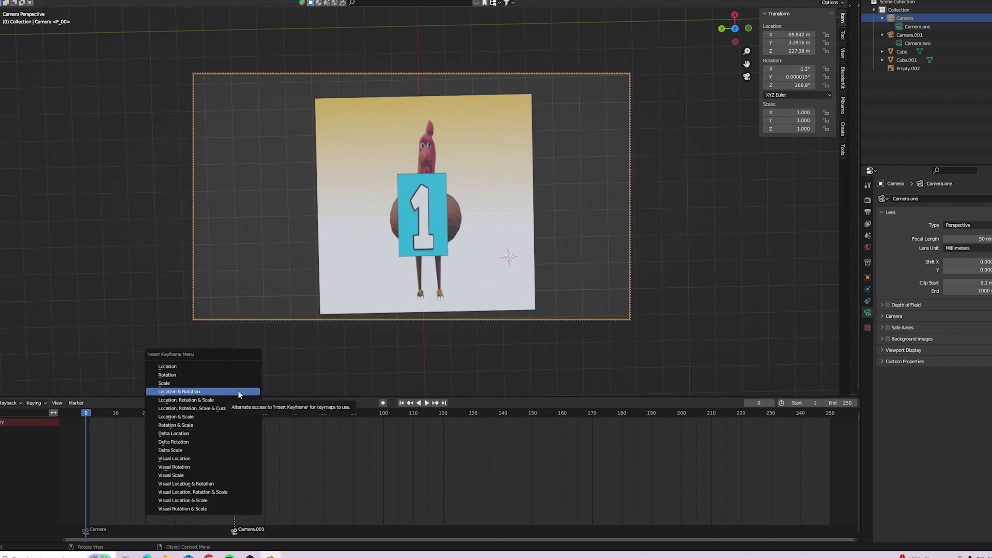
left_click(186, 394)
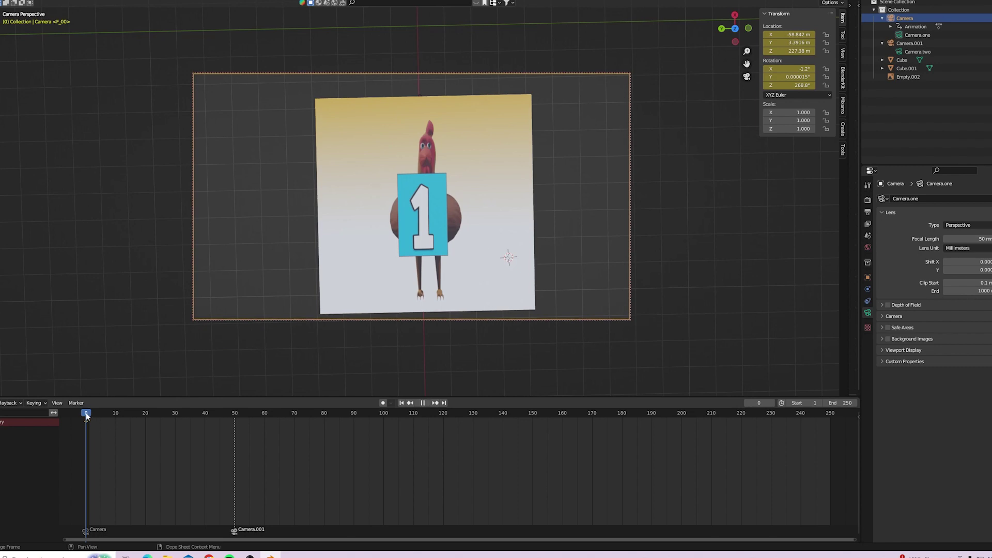
At frame 10, orbit Camera to about X -261.6 m, Y -21.2 m, Z 65.3 m and insert keyframes on all channels
left_click_drag(86, 414, 116, 415)
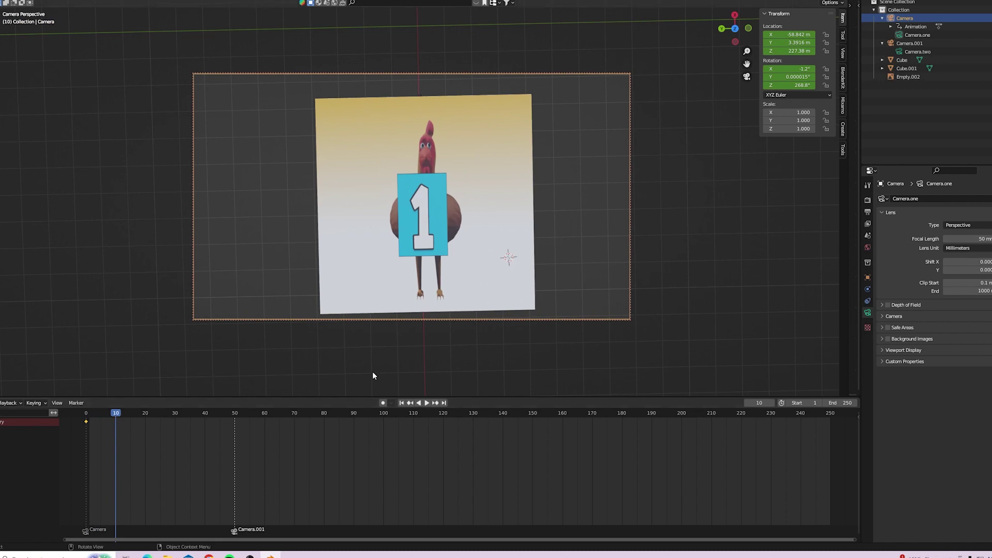
middle_click_drag(373, 371, 376, 298)
middle_click_drag(562, 364, 543, 298)
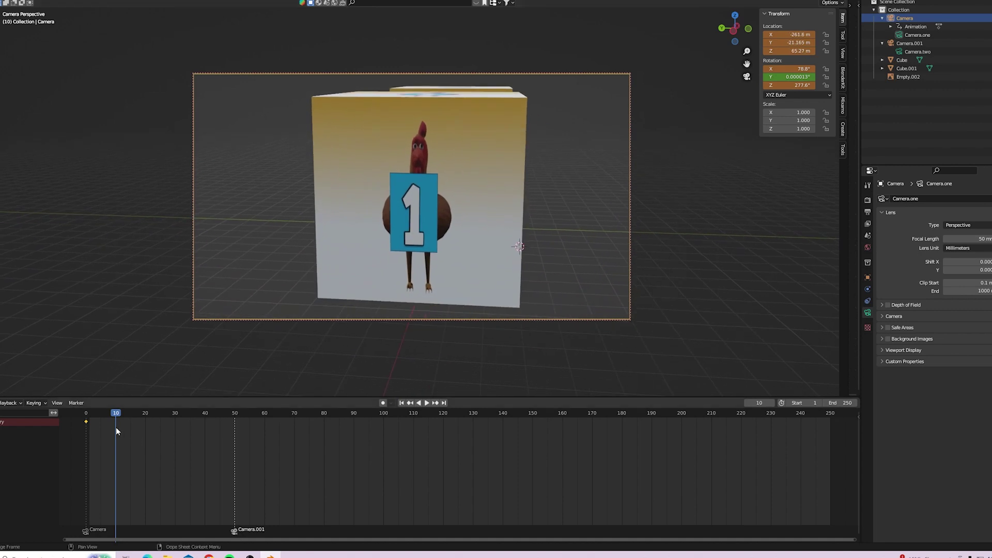
key("i")
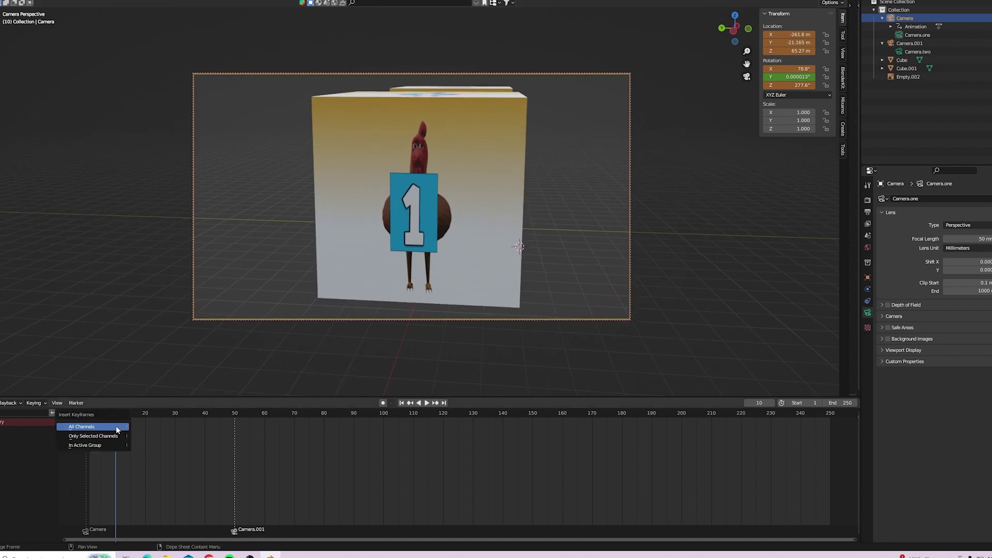
left_click(116, 430)
At frame 30, orbit and pan Camera to about X 25.2 m, Y -191.8 m, Z 46.5 m and insert keyframes on all channels
left_click_drag(115, 414, 174, 416)
key("space")
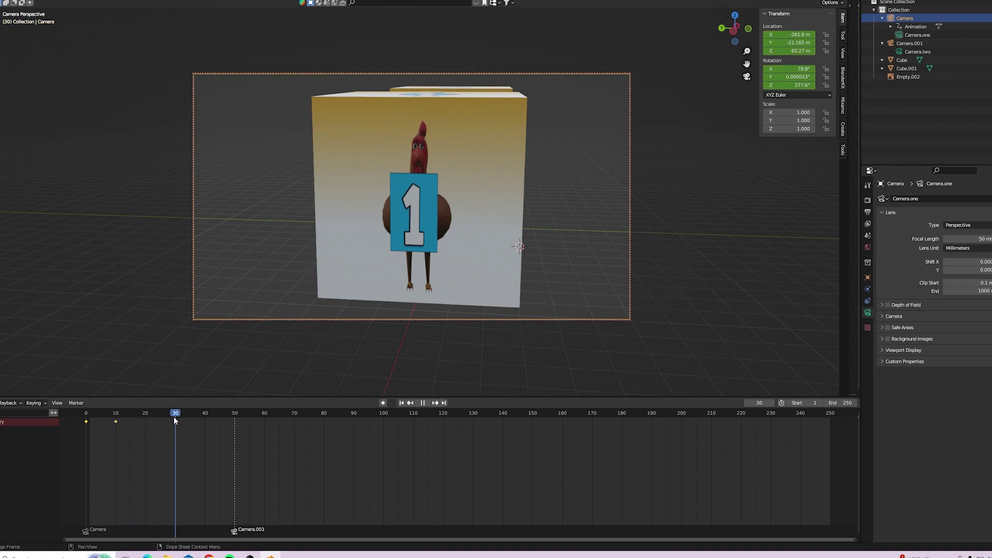
key("space")
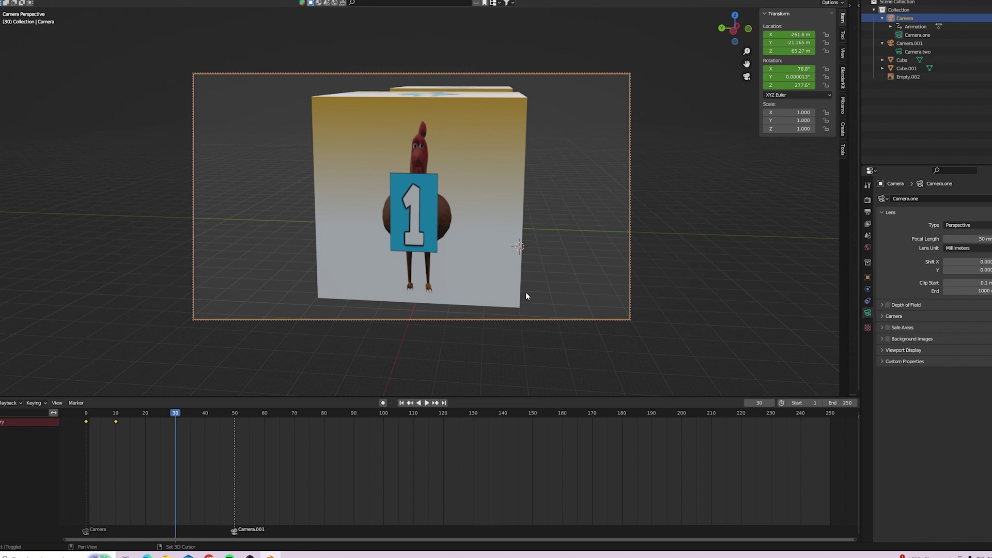
middle_click_drag(525, 293, 382, 300)
middle_click_drag(519, 290, 370, 285, "shift")
middle_click_drag(547, 284, 392, 274, "shift")
middle_click_drag(484, 278, 397, 275, "shift")
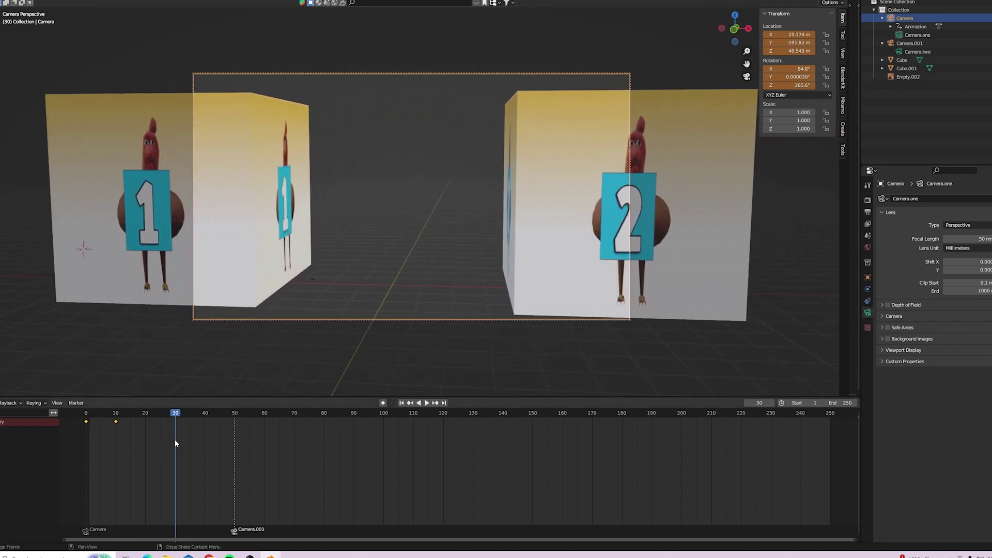
key("i")
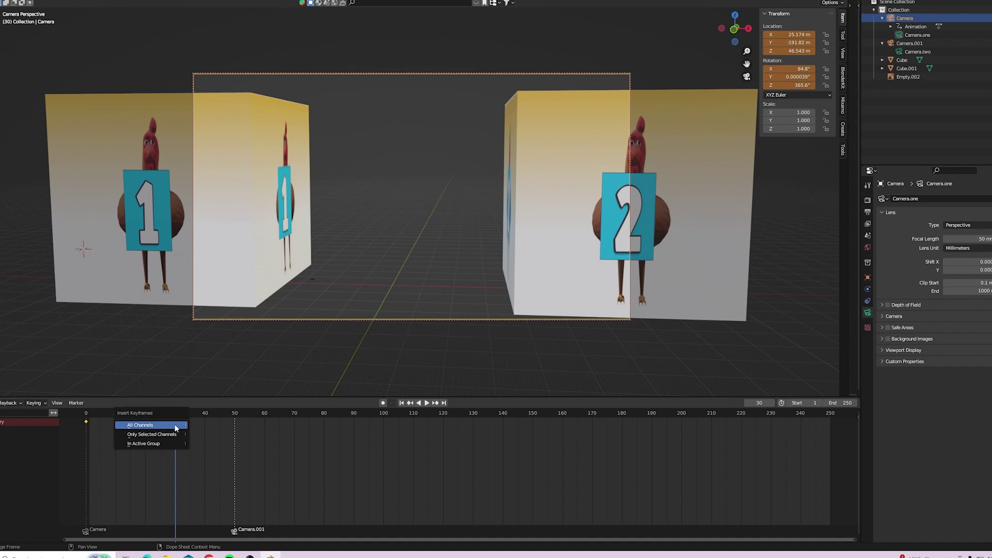
left_click(176, 426)
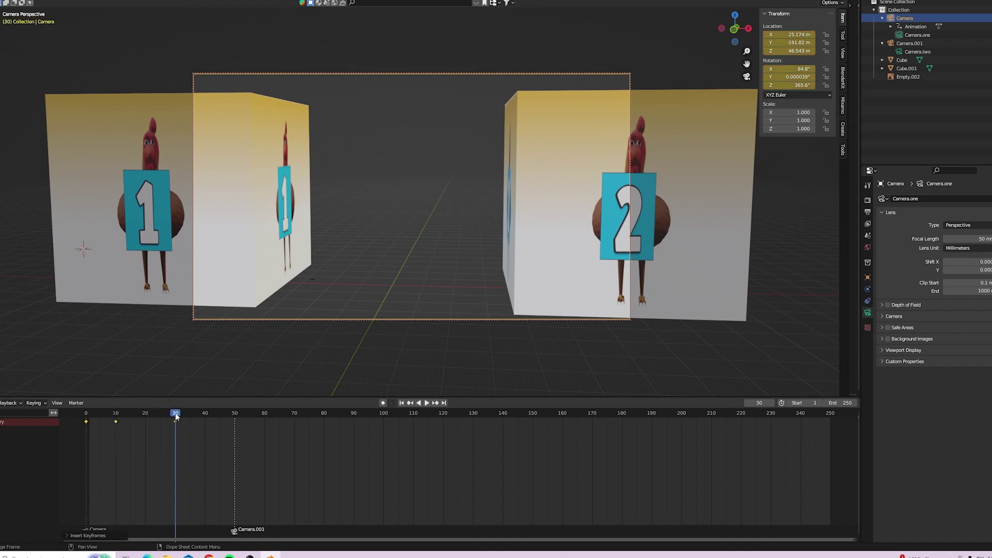
At frame 40, pan Camera toward cube 2 to about X 64.0 m, Y -188.1 m, Z 45.7 m and insert keyframes on all channels
left_click_drag(176, 416, 206, 423)
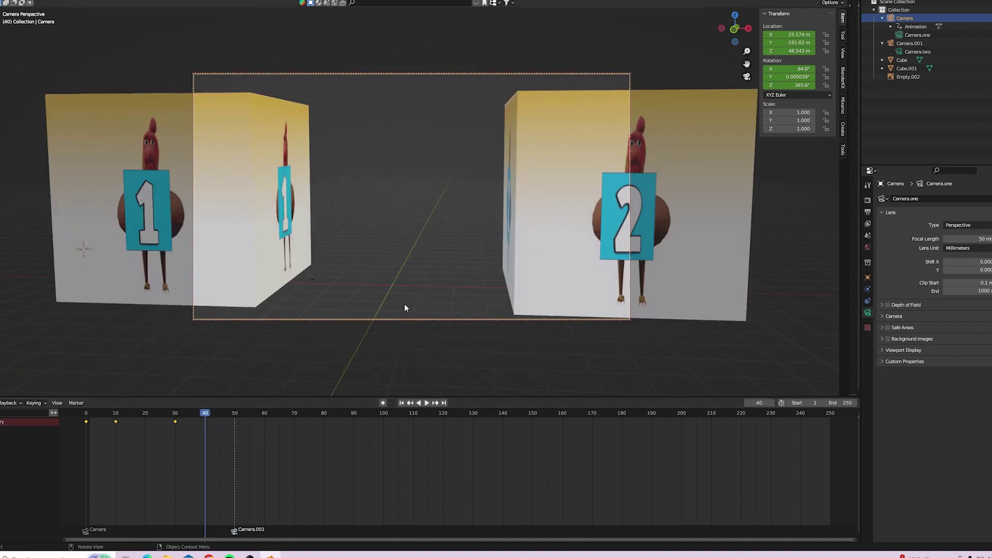
middle_click_drag(385, 279, 249, 272, "shift")
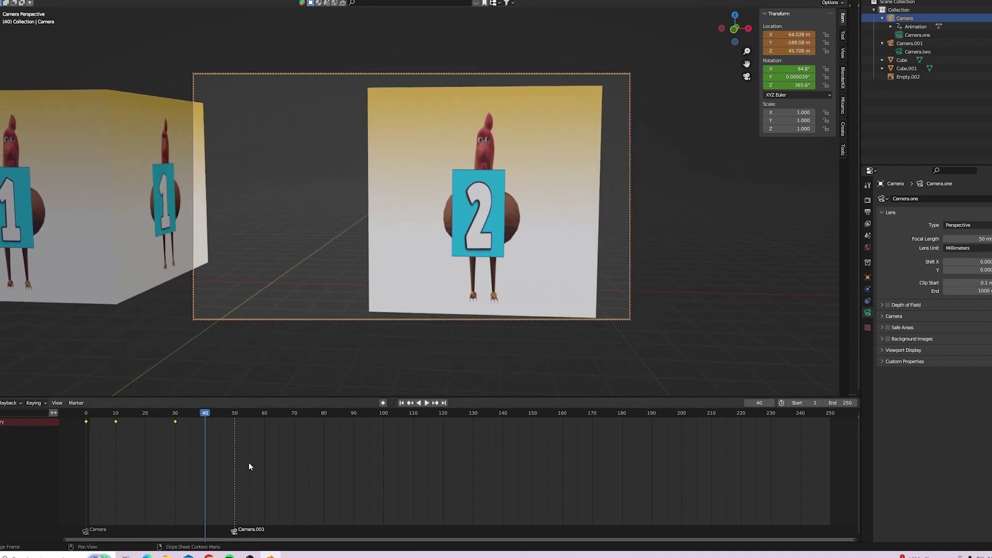
key("i")
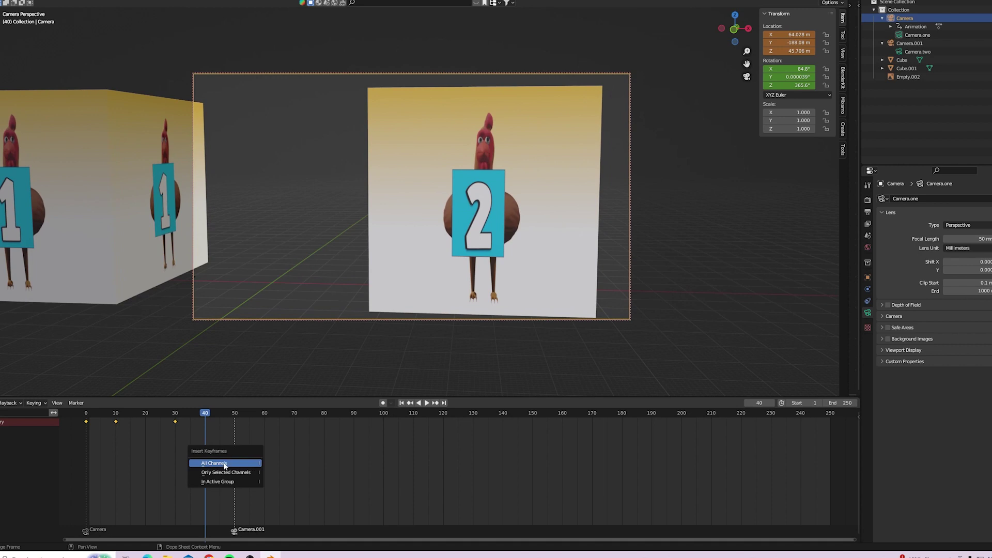
left_click(226, 464)
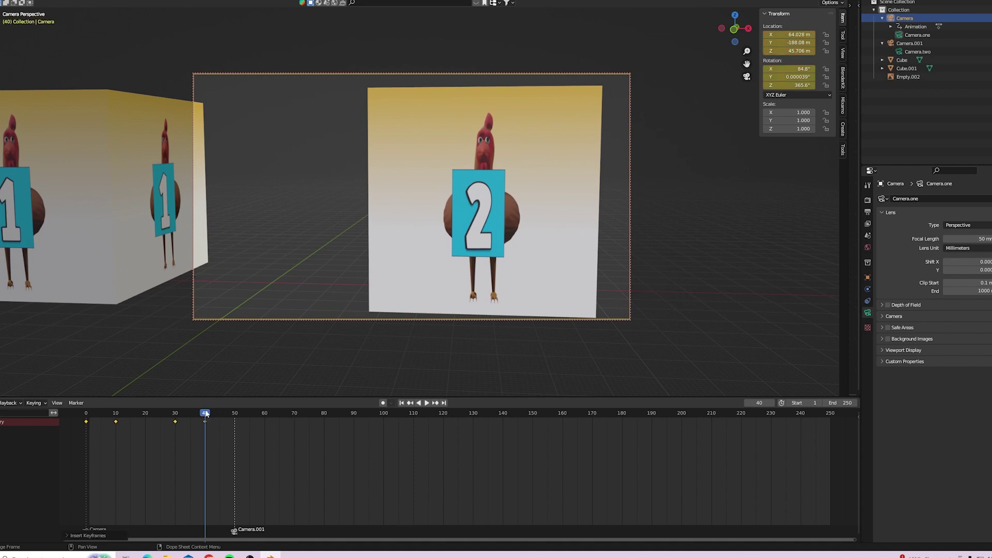
Play the animation from frame 0 to check Camera's keyframed movement and the switch to Camera.001 at frame 50
left_click_drag(206, 414, 81, 417)
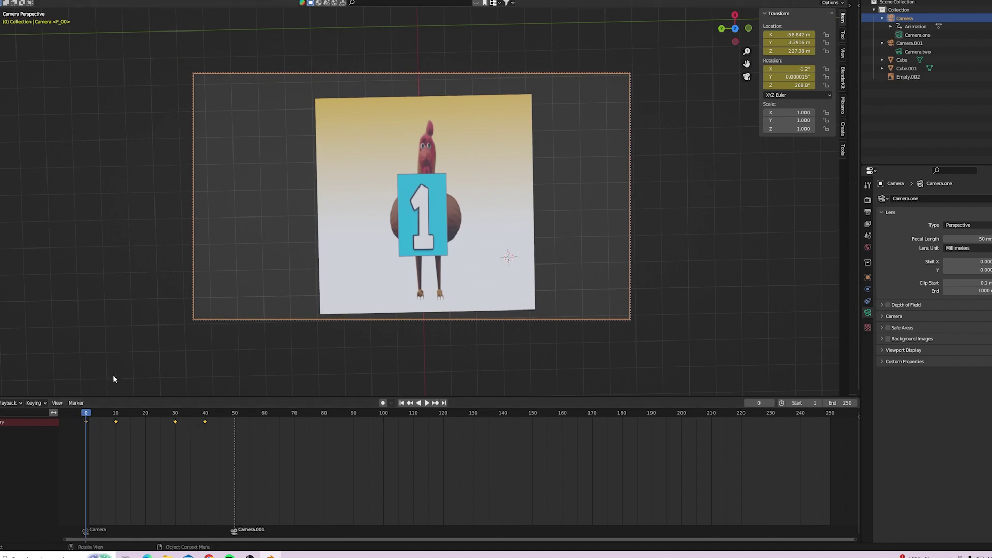
key("space")
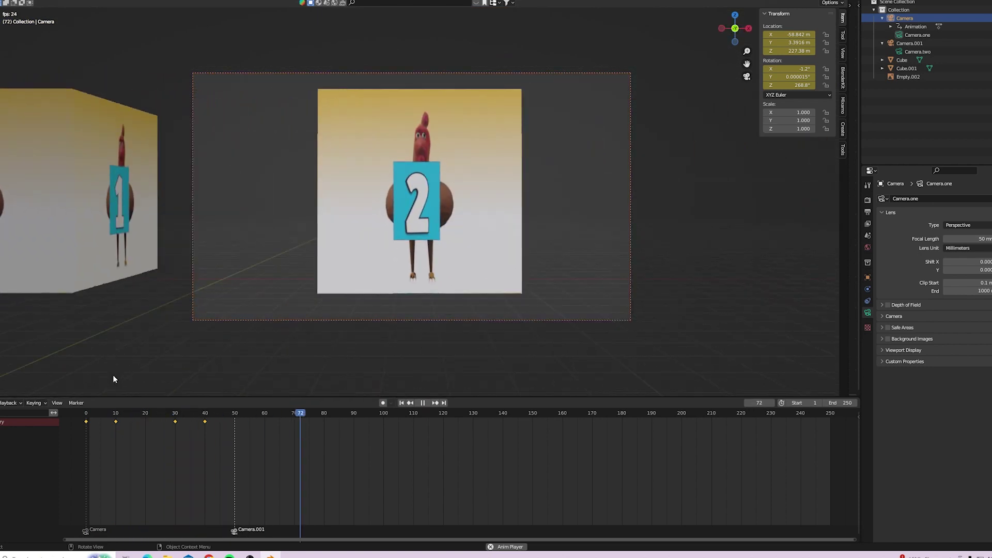
key("space")
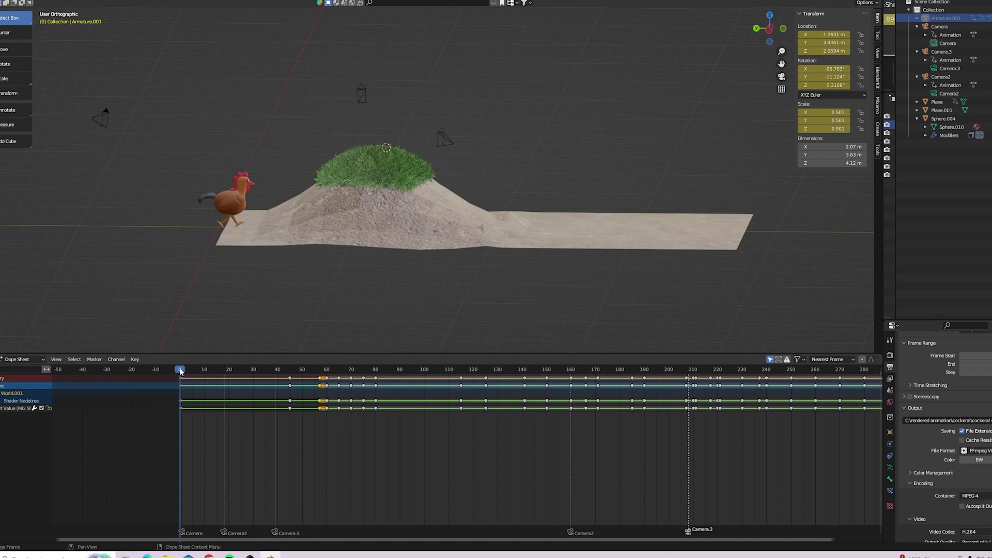
View the rooster scene through its active camera, scrub from frame 0 to about frame 256 to examine the camera switches, and return to frame 0
left_click_drag(181, 371, 160, 449)
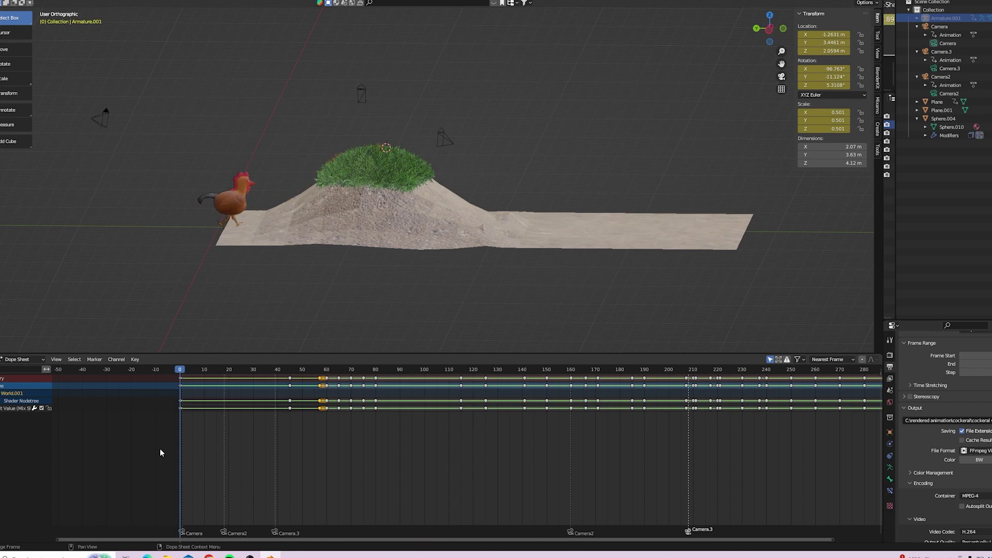
left_click(781, 77)
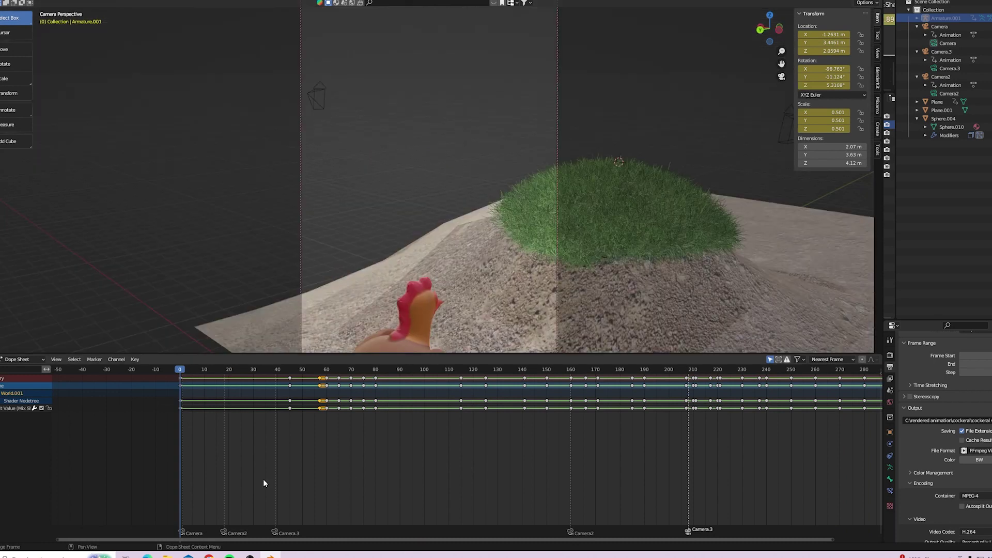
left_click_drag(180, 370, 350, 380)
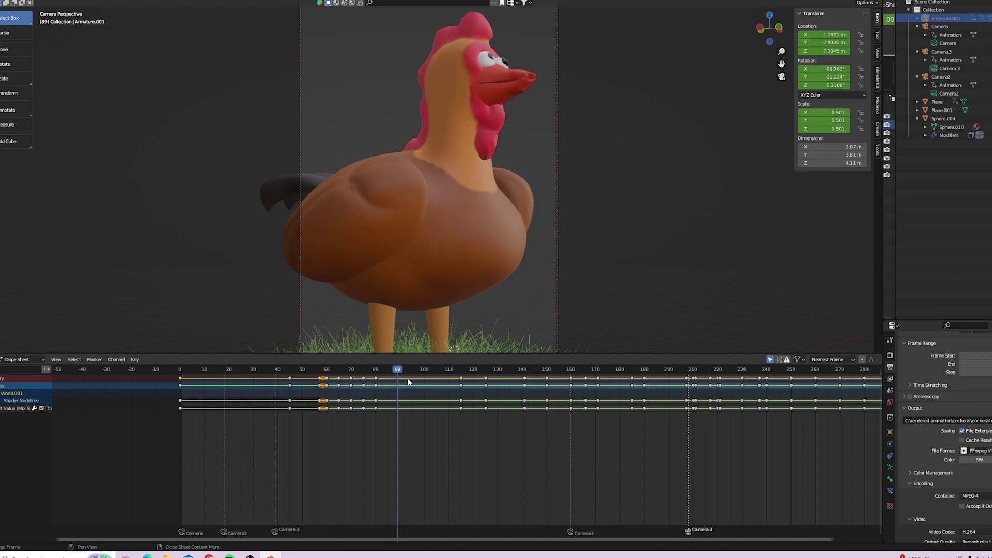
left_click_drag(408, 382, 807, 391)
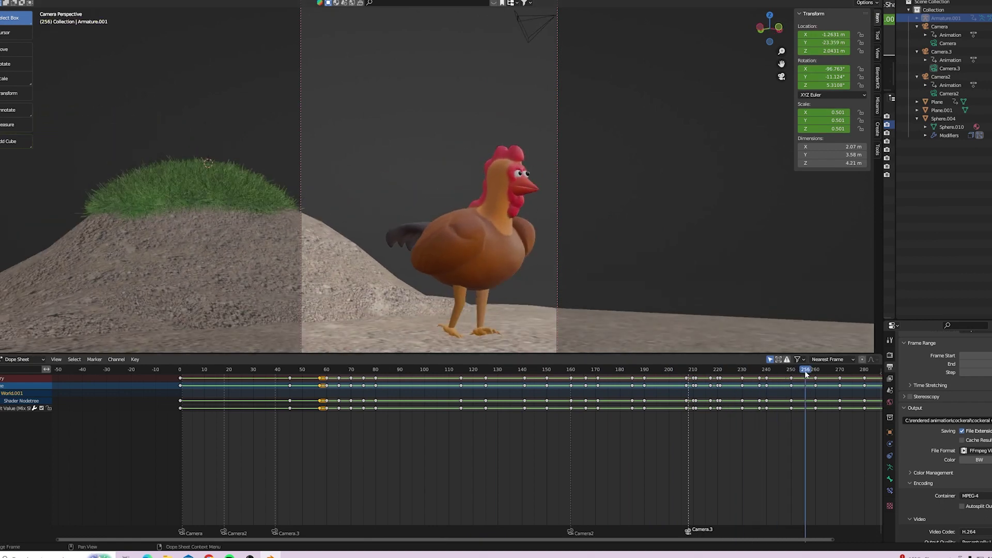
left_click_drag(815, 372, 472, 385)
left_click_drag(260, 395, 159, 380)
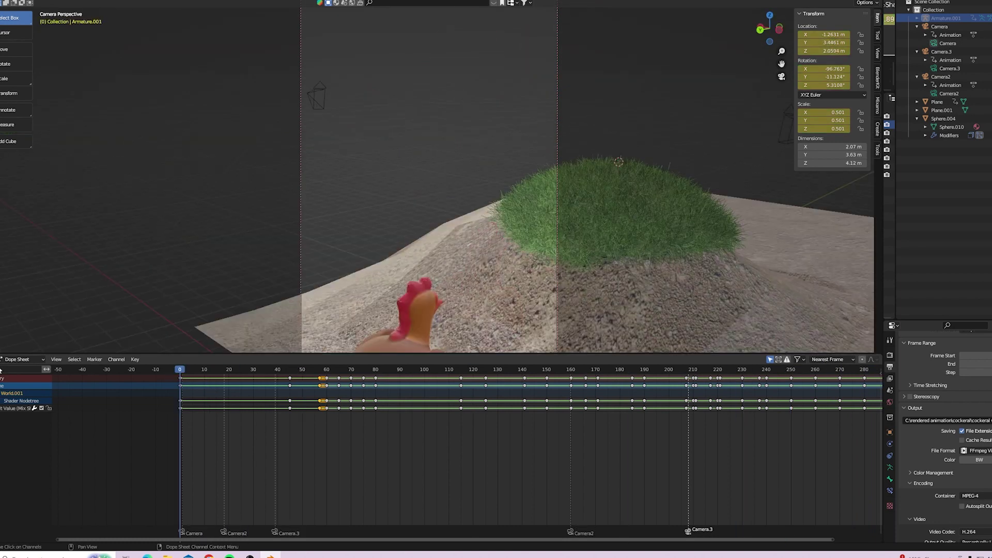